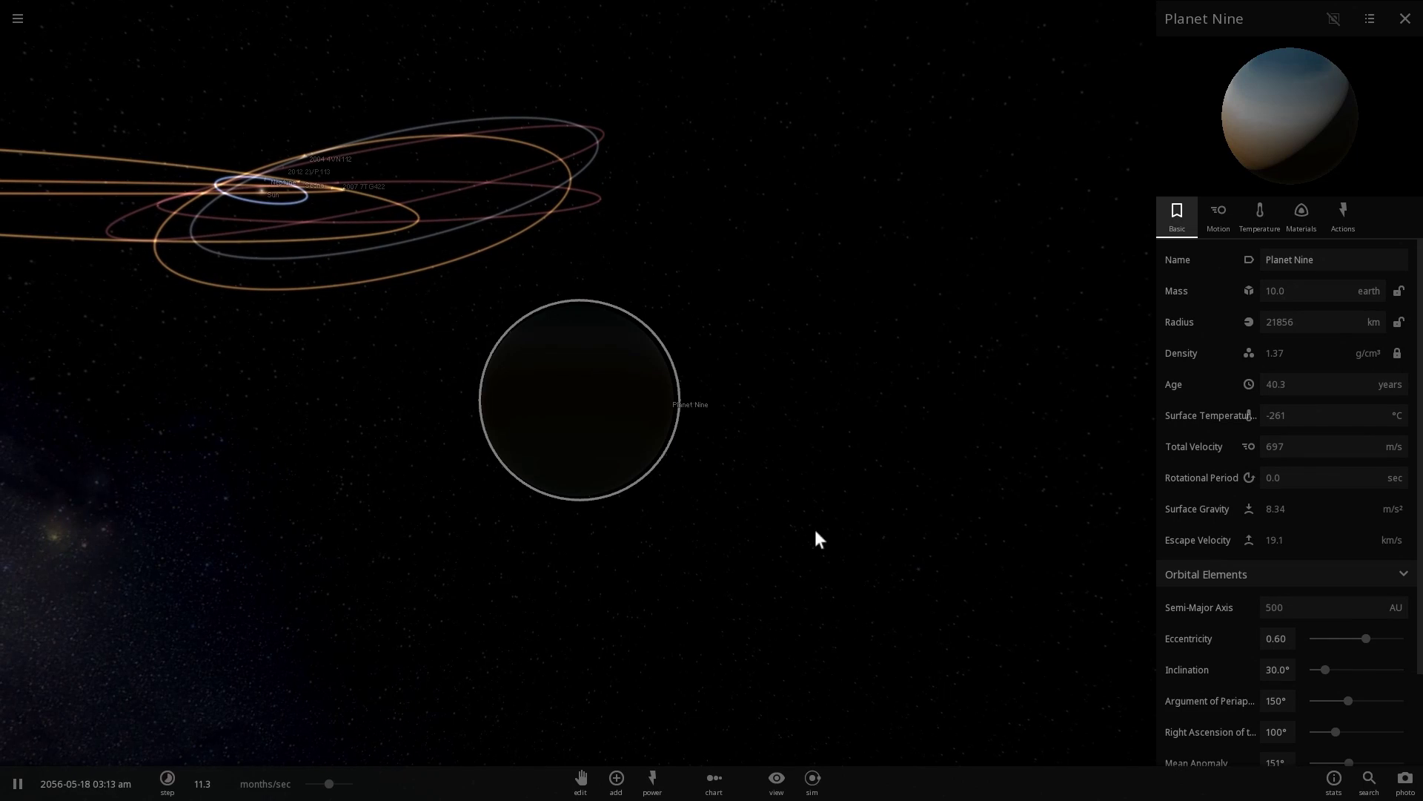
# Examine Planet Nine and its orbit relative to the distant object orbits from several angles and distances
pyautogui.scroll(3, 818, 532)
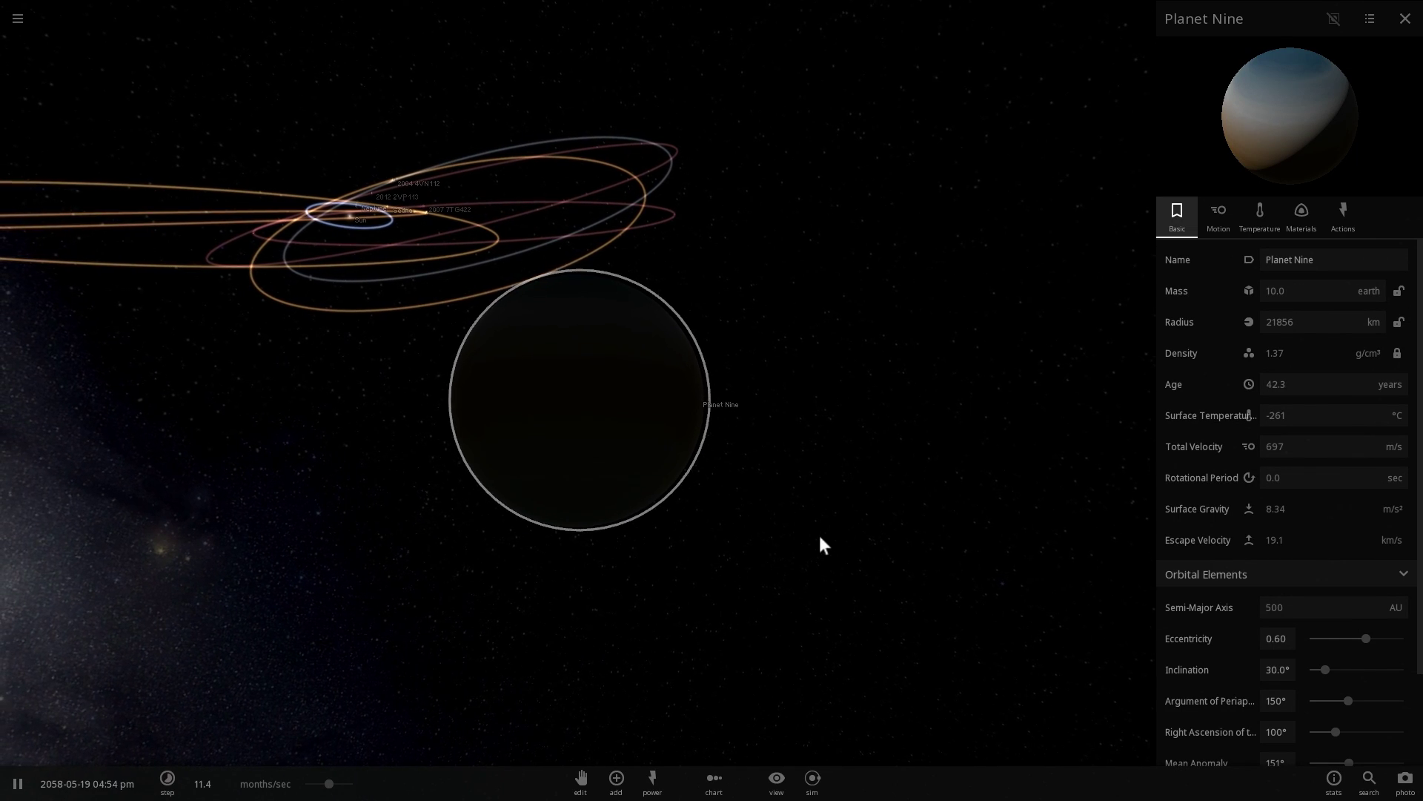
pyautogui.moveTo(901, 529); pyautogui.dragTo(820, 539, button='right')
pyautogui.scroll(-2, 821, 547)
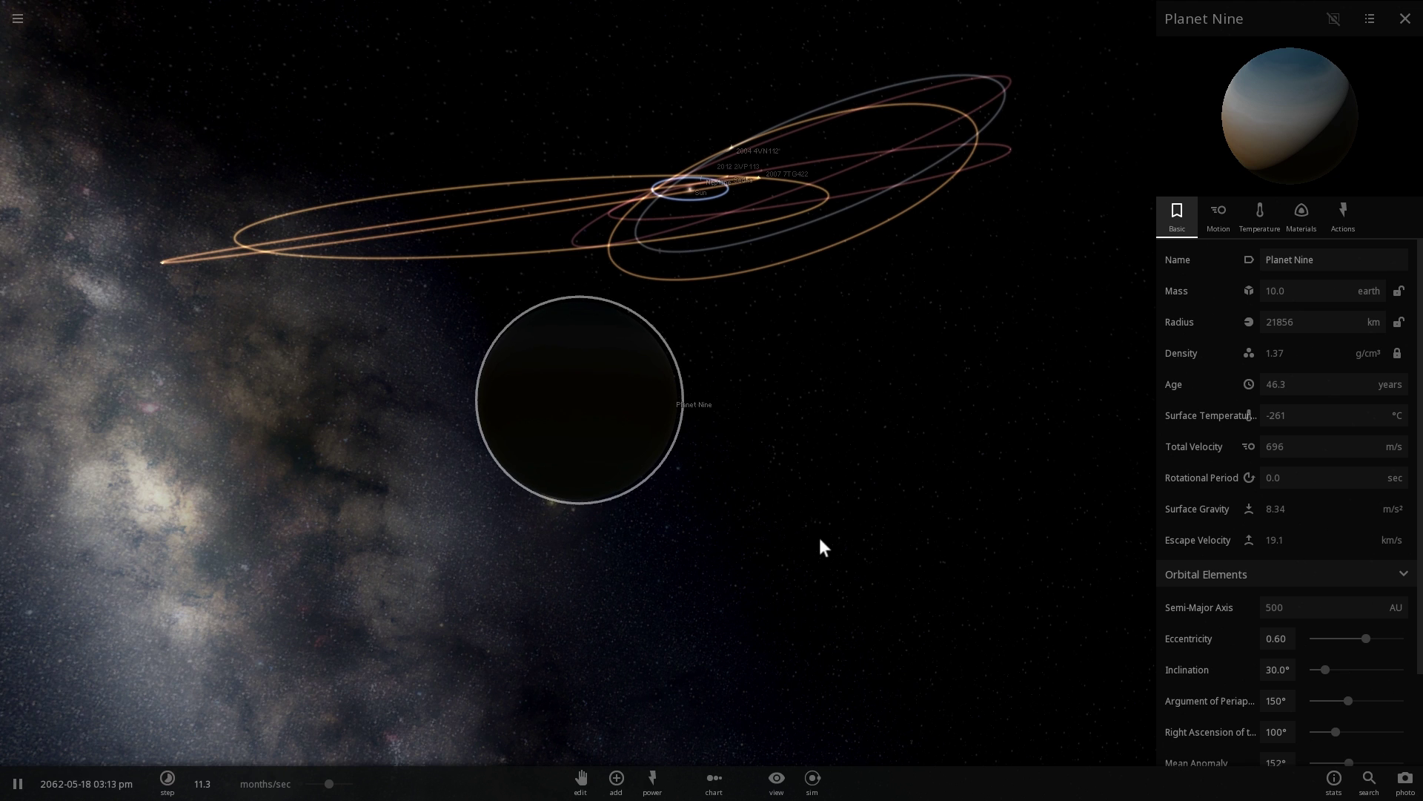
pyautogui.moveTo(858, 492); pyautogui.dragTo(815, 504)
pyautogui.scroll(-2, 814, 496)
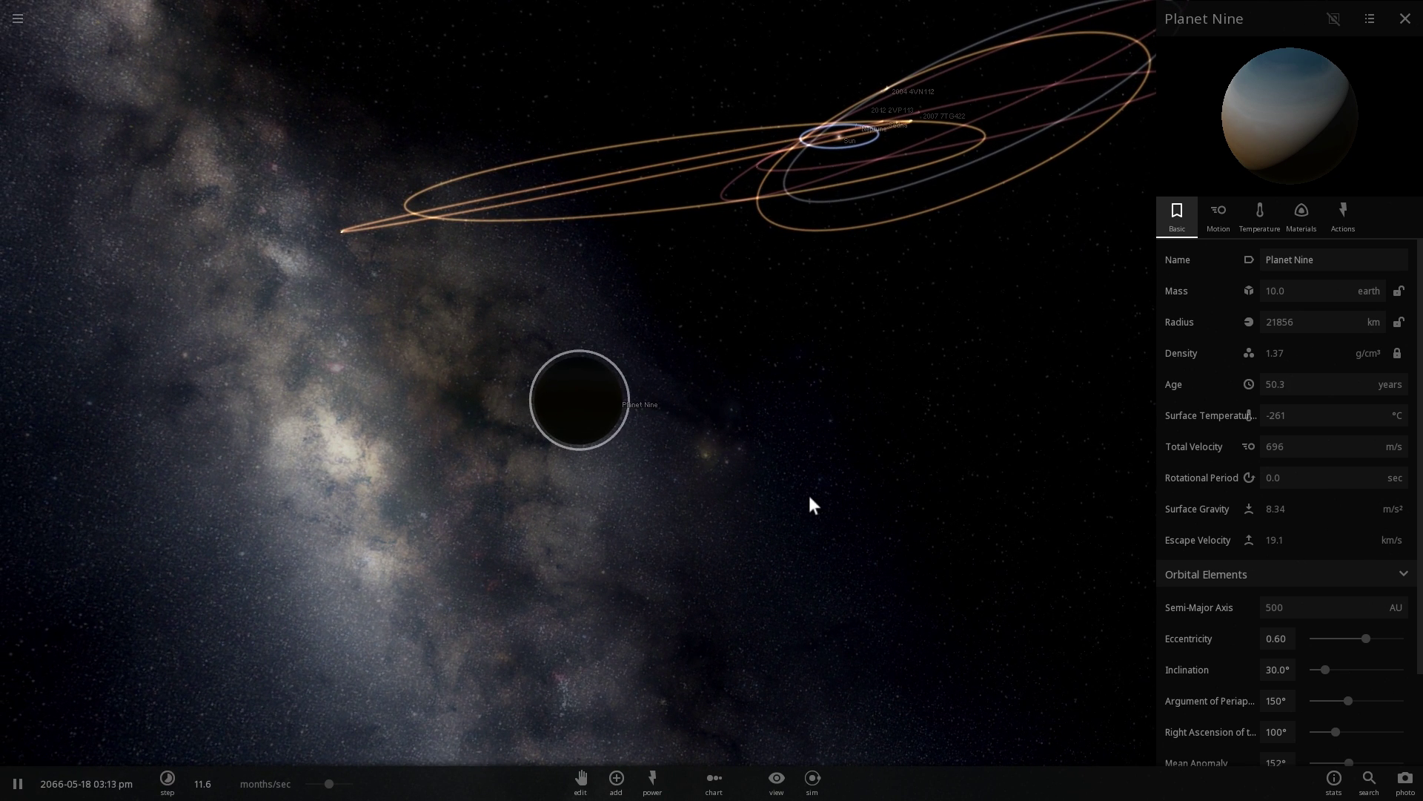
pyautogui.scroll(-3, 867, 356)
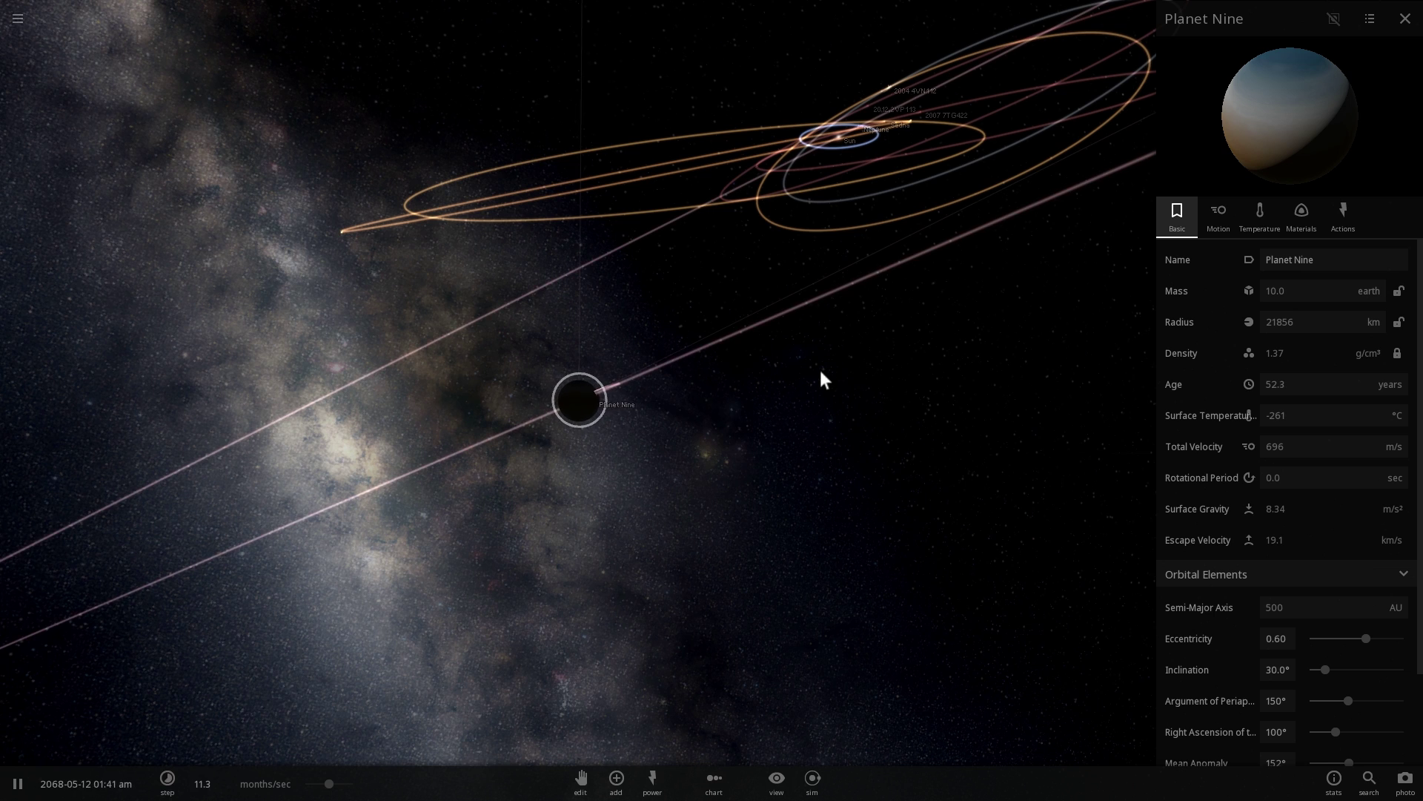
pyautogui.moveTo(820, 375); pyautogui.dragTo(638, 443)
pyautogui.scroll(-6, 698, 398)
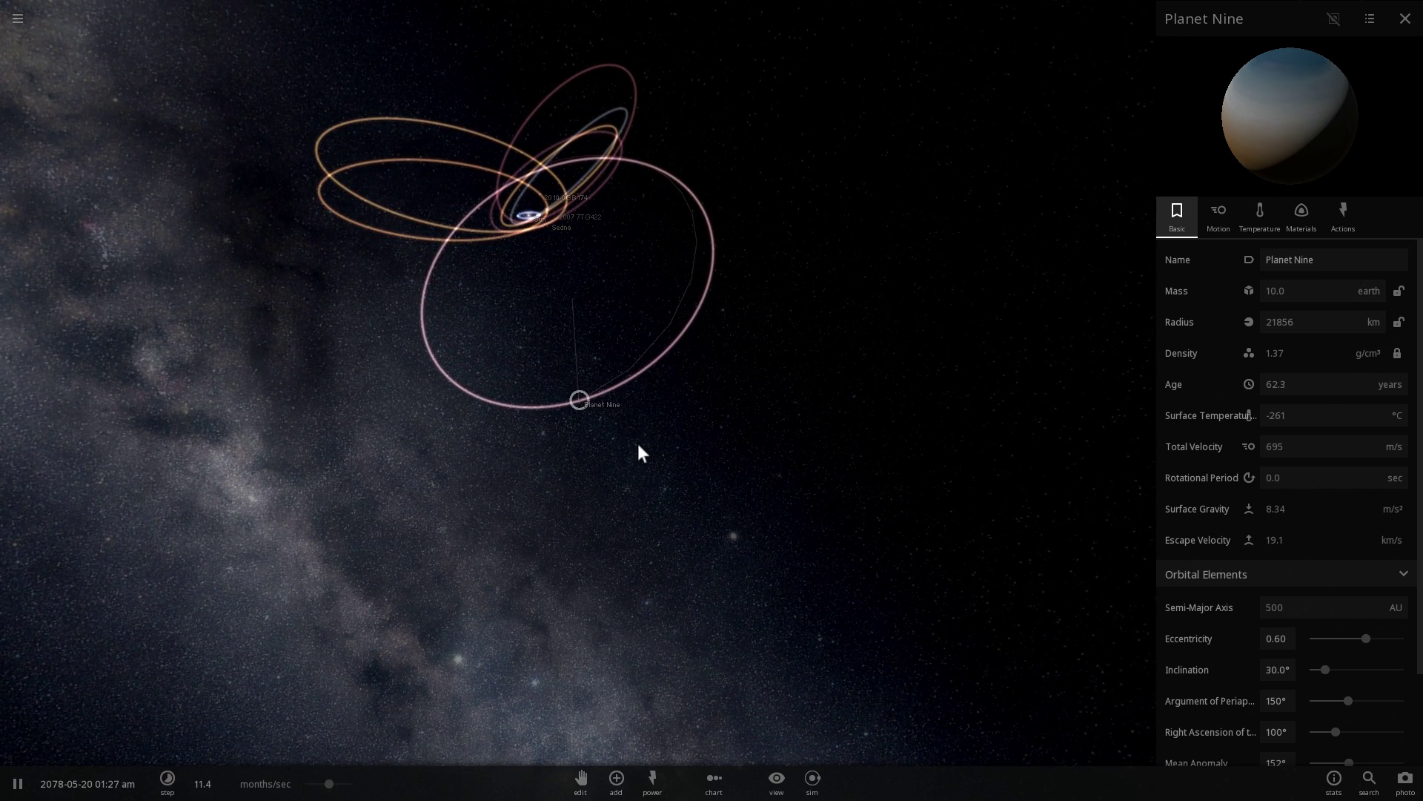
pyautogui.moveTo(642, 447); pyautogui.dragTo(668, 406)
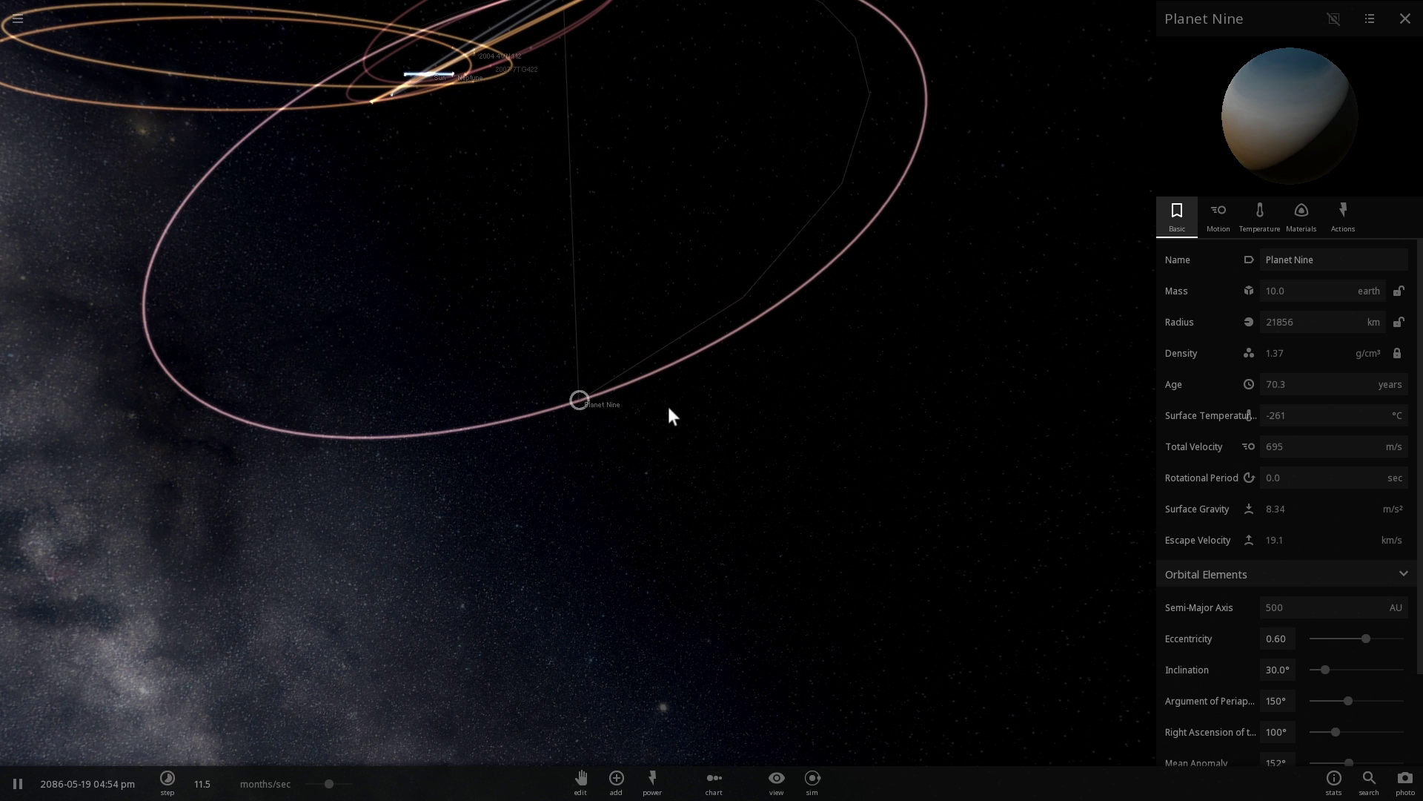
pyautogui.moveTo(671, 416); pyautogui.dragTo(685, 330)
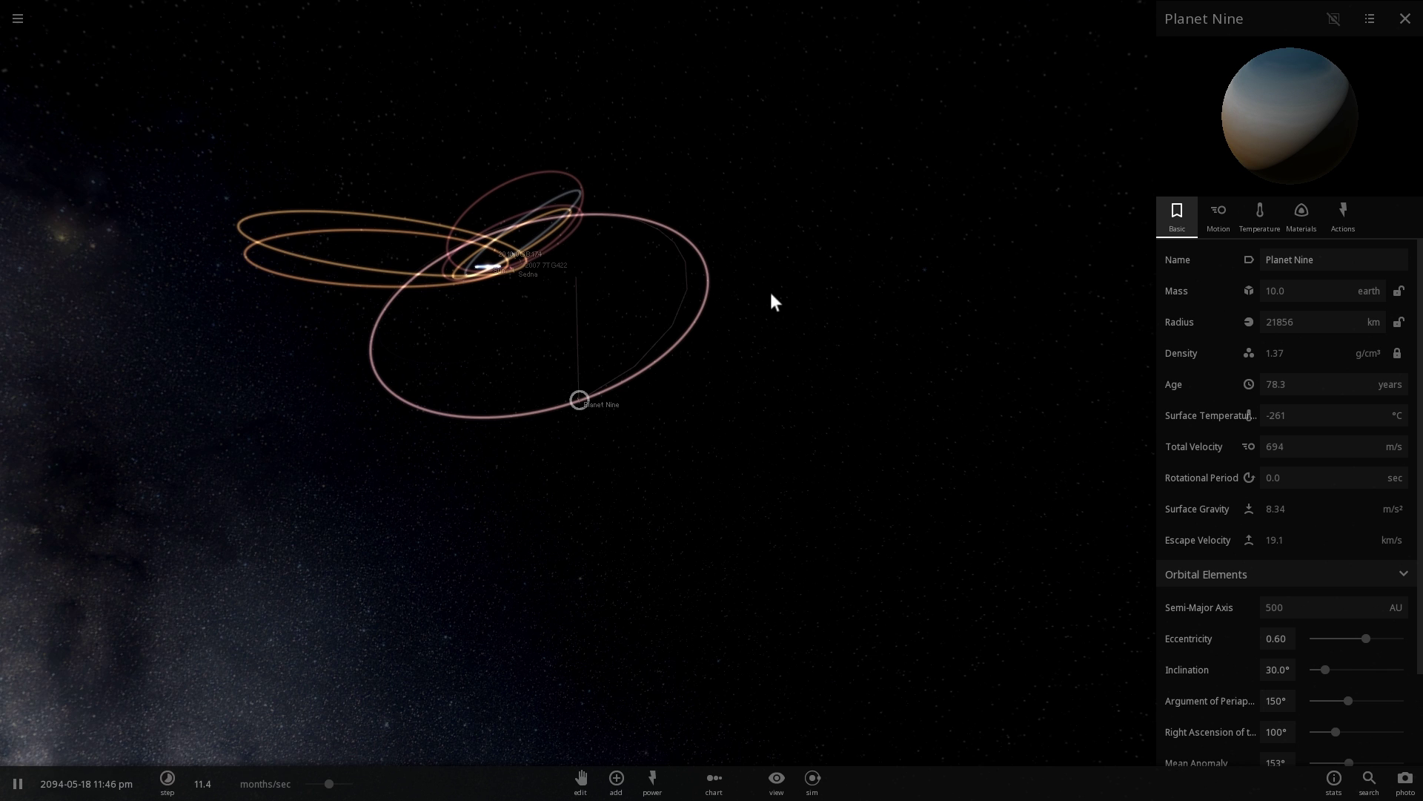
pyautogui.moveTo(769, 299); pyautogui.dragTo(756, 298)
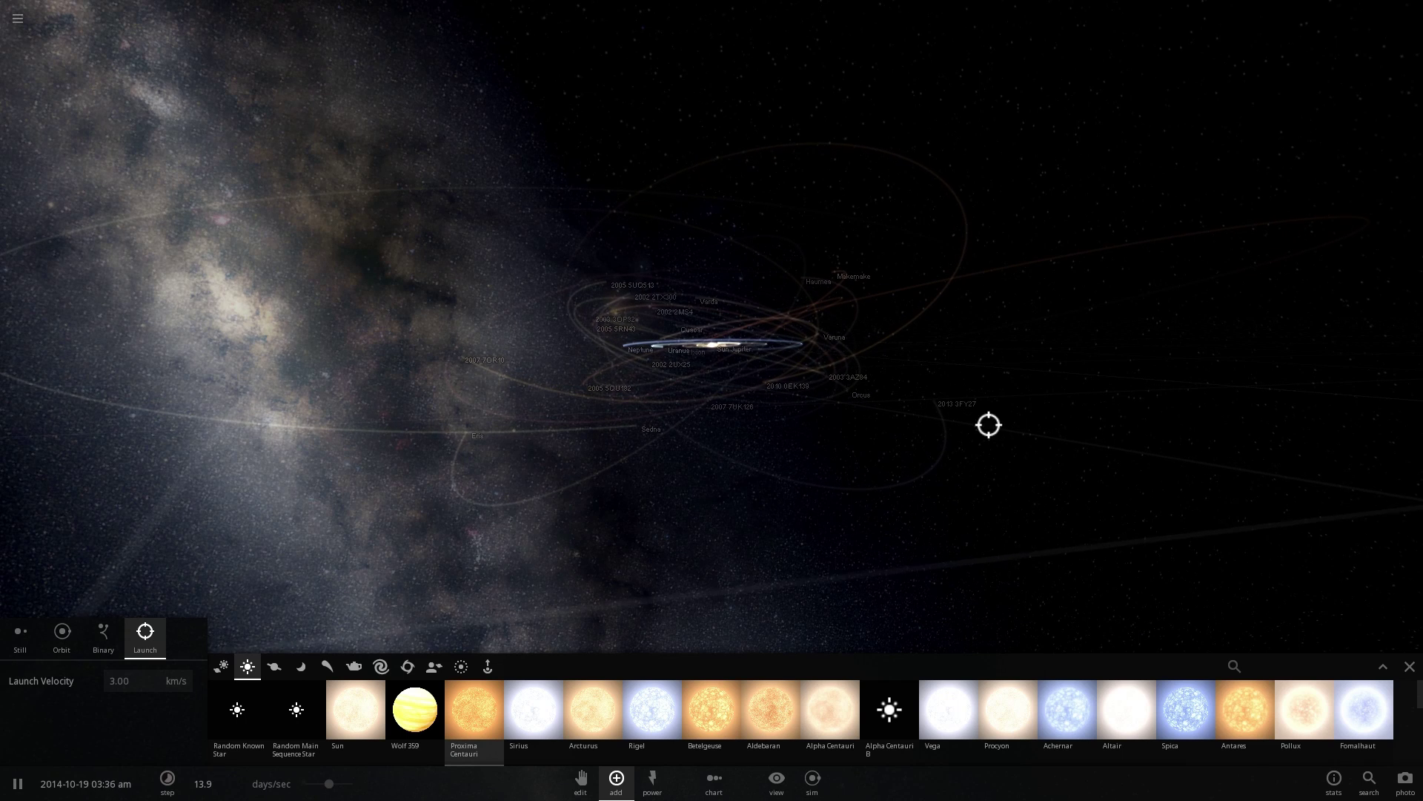
# Launch Proxima Centauri at 3.00 km/s beside the solar system, pause the simulation and show the planets available for adding
pyautogui.click(942, 326)
pyautogui.press('space')
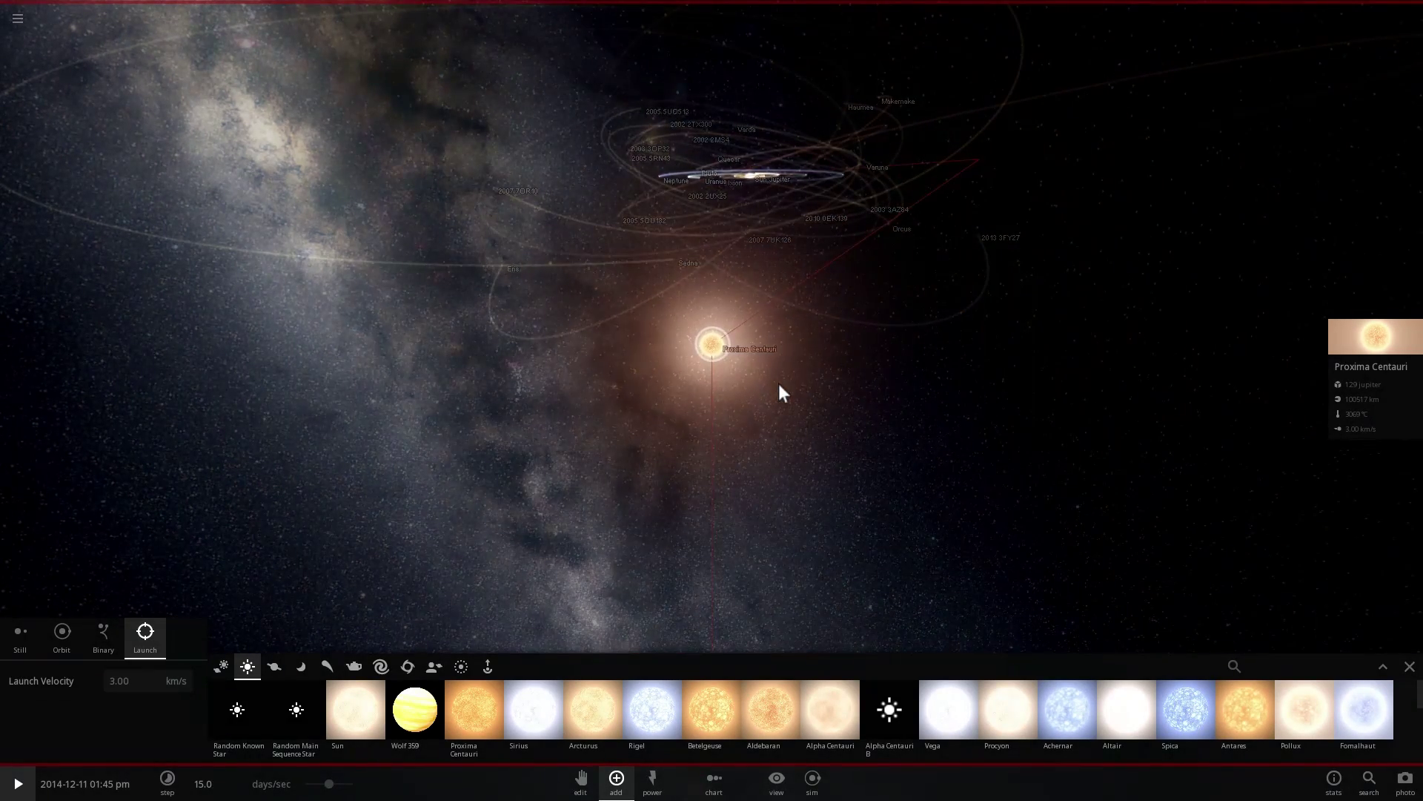
pyautogui.moveTo(779, 384); pyautogui.dragTo(843, 239, button='right')
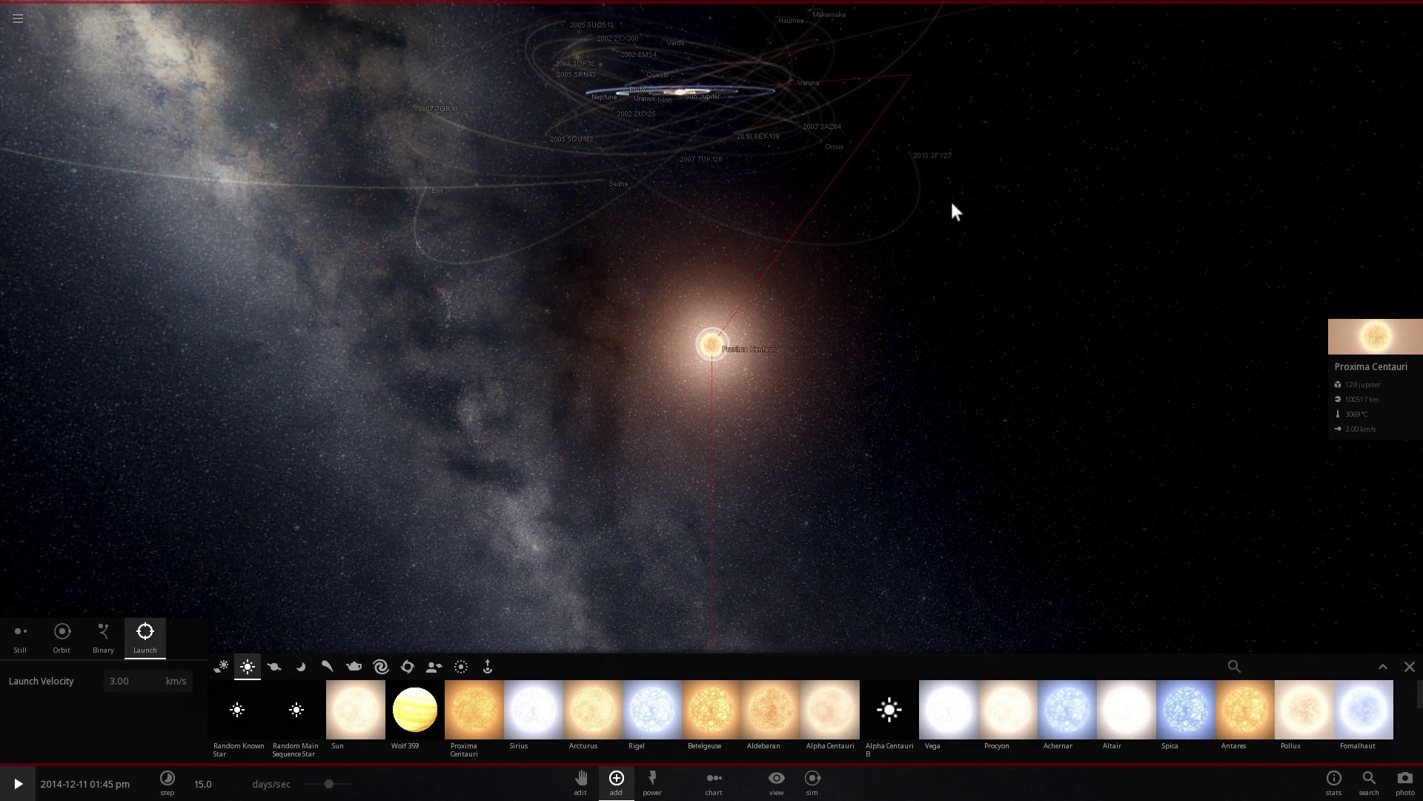
pyautogui.click(274, 665)
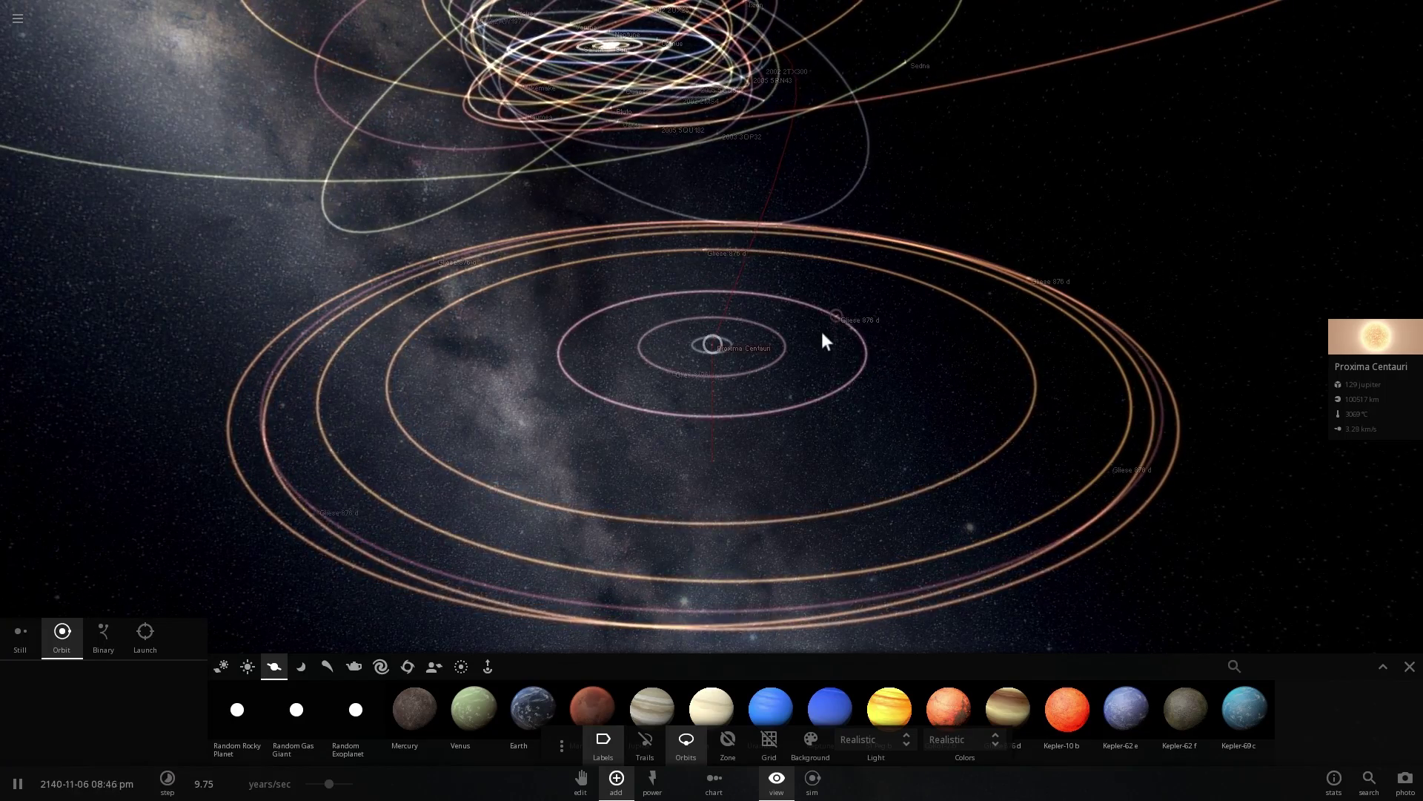
# Follow Proxima Centauri and its planets past the Sun and examine how the flyby disturbs the orbits
pyautogui.scroll(-5, 822, 331)
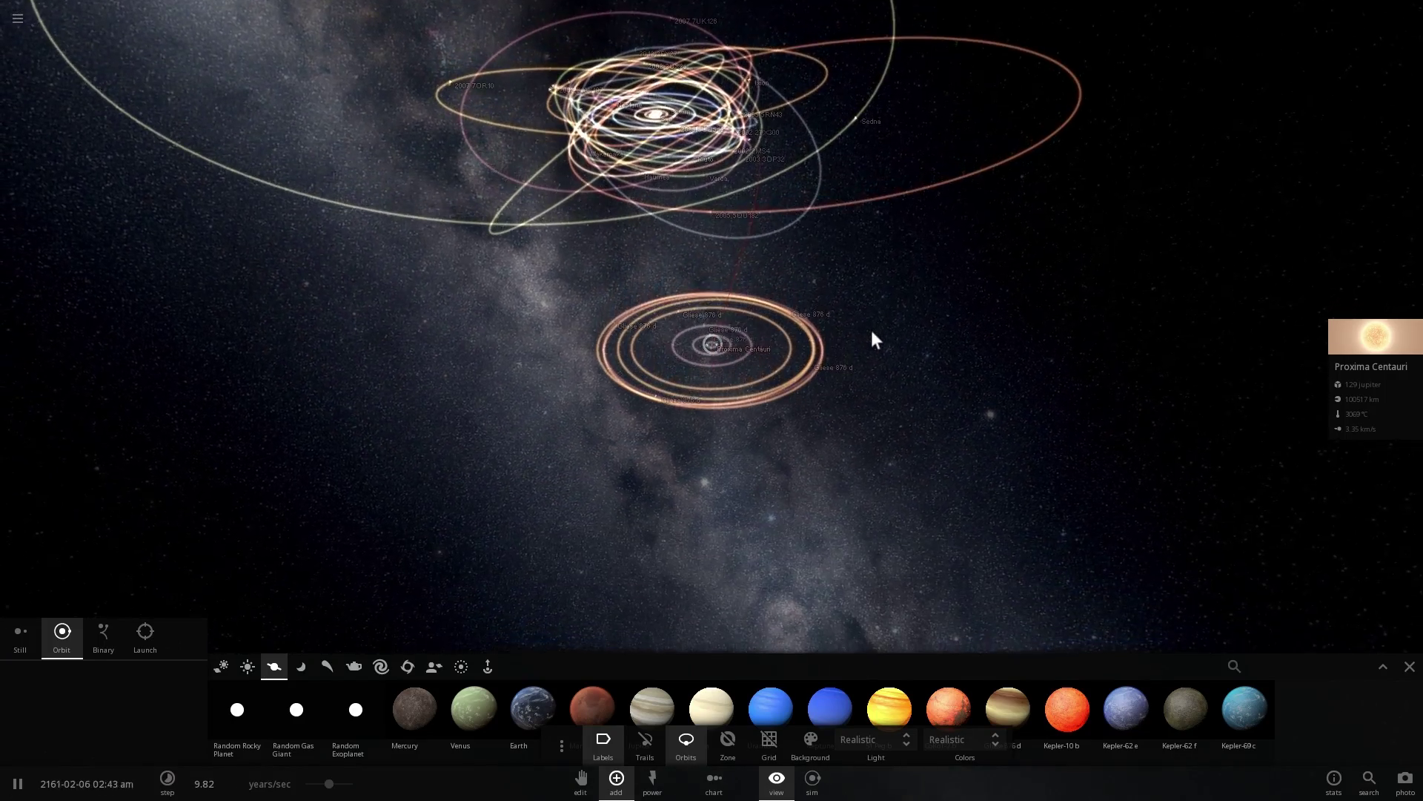
pyautogui.scroll(4, 872, 339)
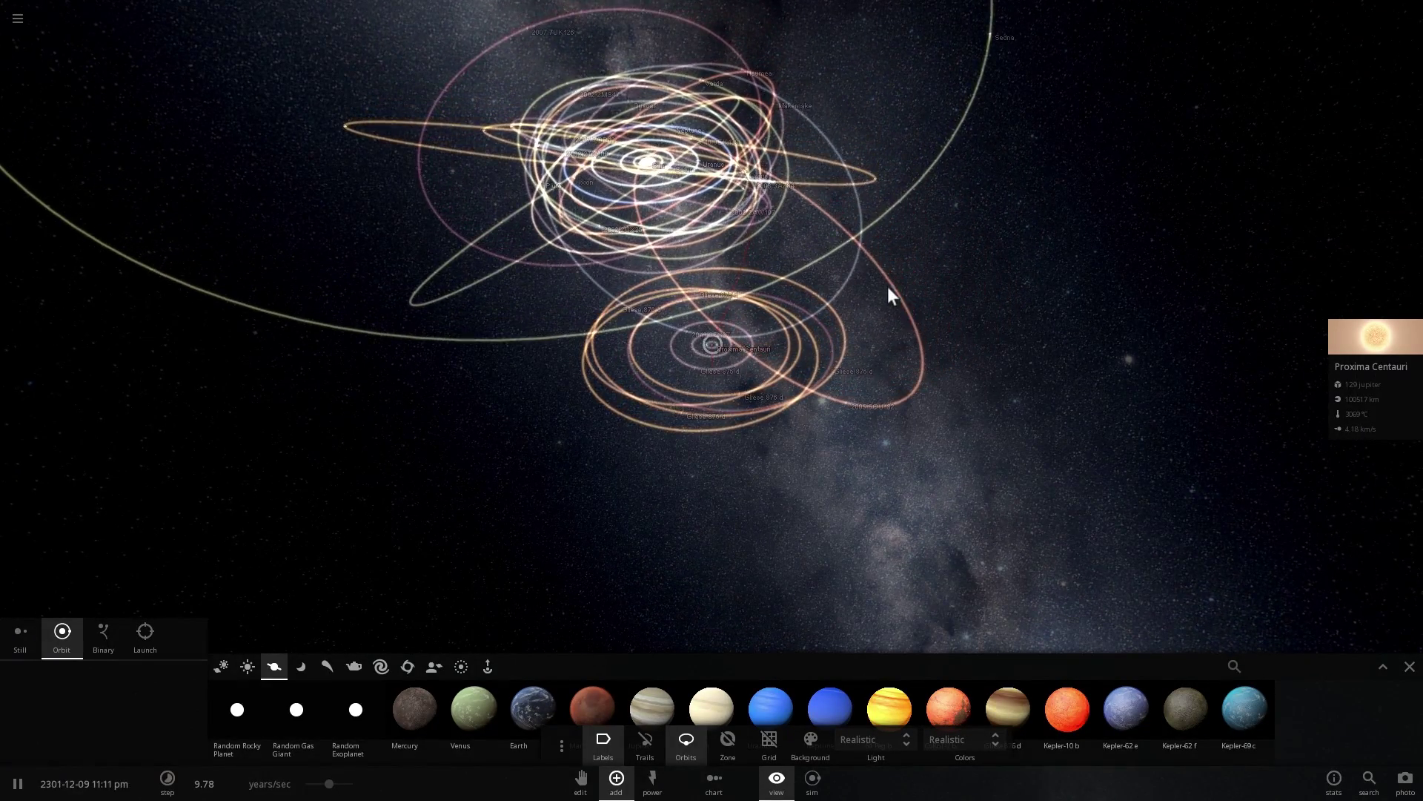
pyautogui.scroll(3, 886, 304)
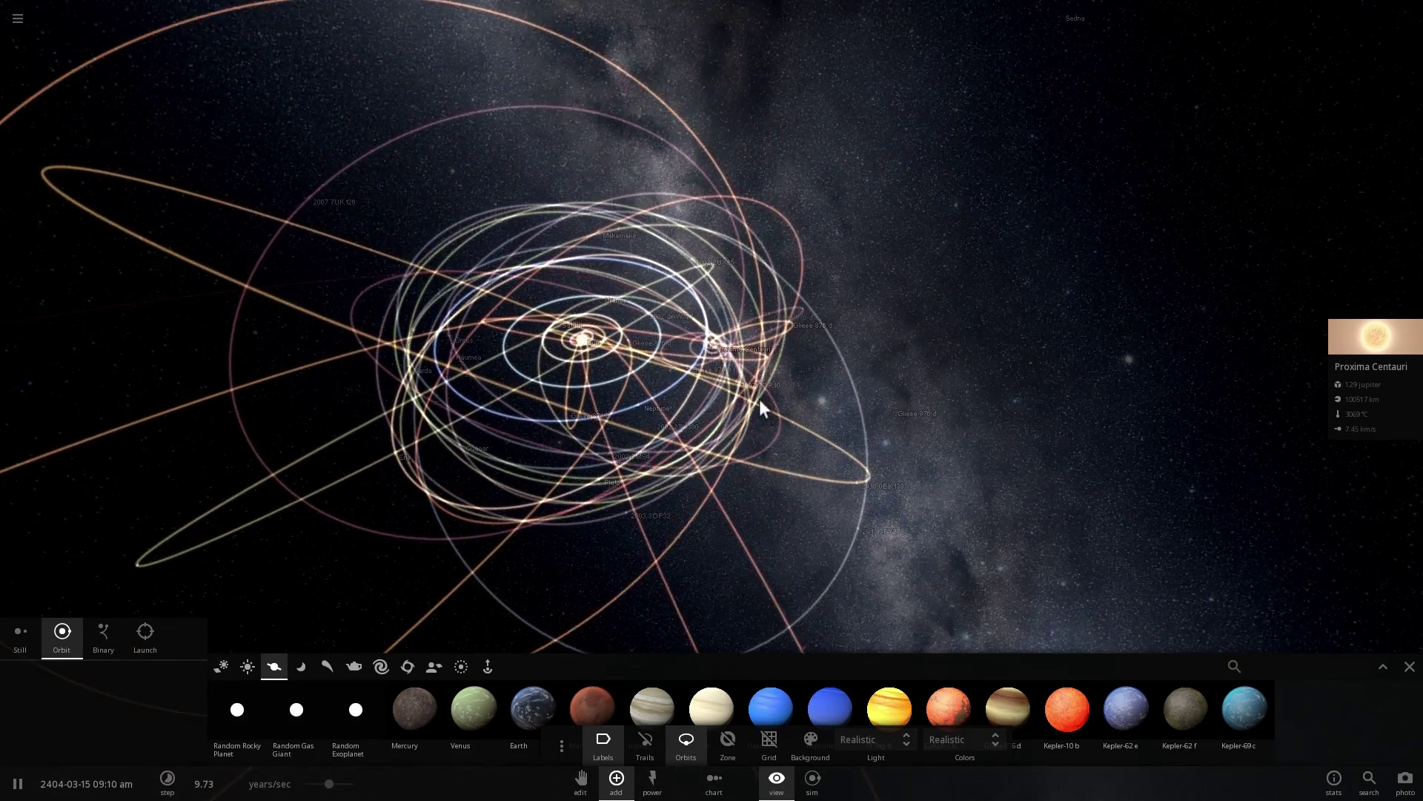
pyautogui.moveTo(830, 401); pyautogui.dragTo(1009, 383)
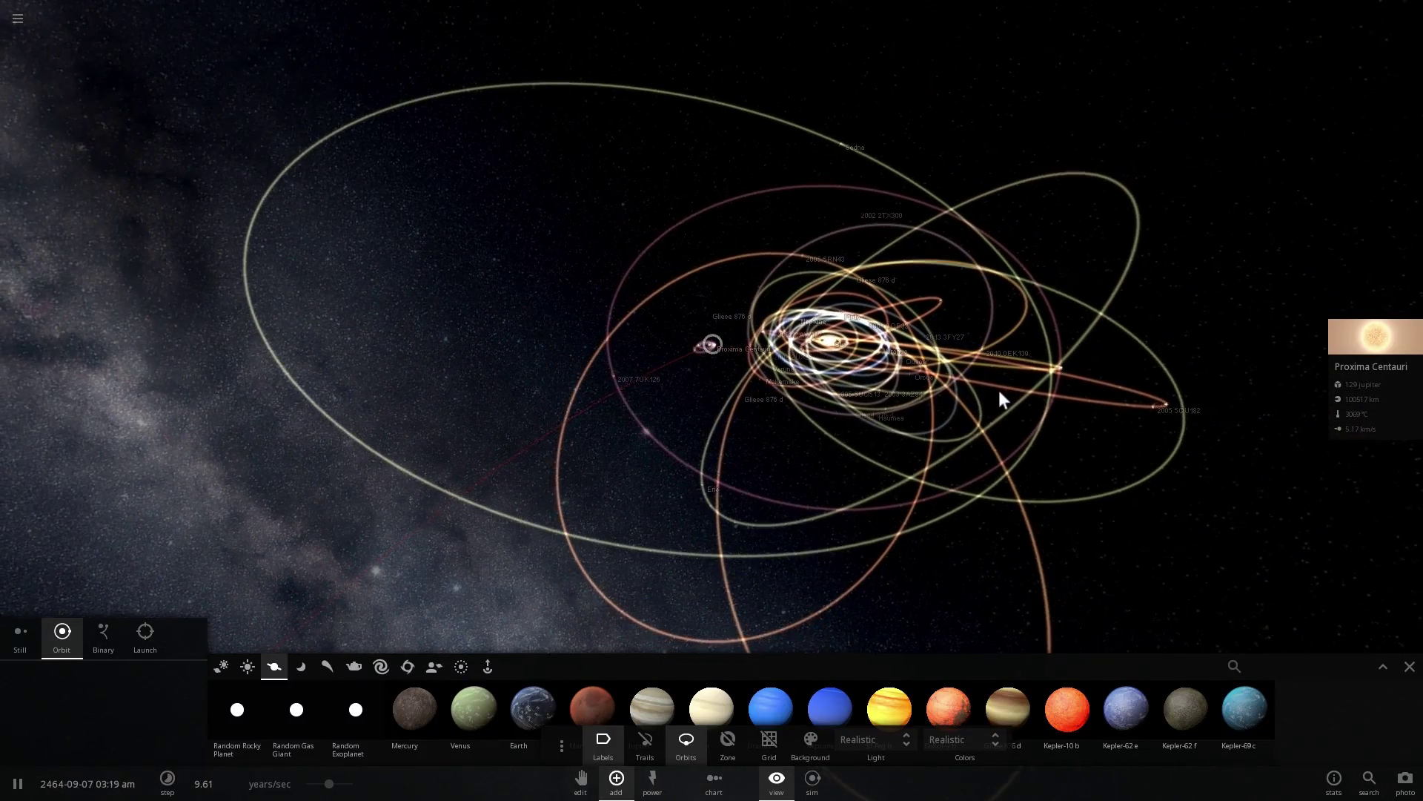
pyautogui.scroll(-5, 1005, 296)
# Select the distant Gliese 876 d and Saturn in turn, and inspect their positions among the disturbed orbits
pyautogui.click(889, 64)
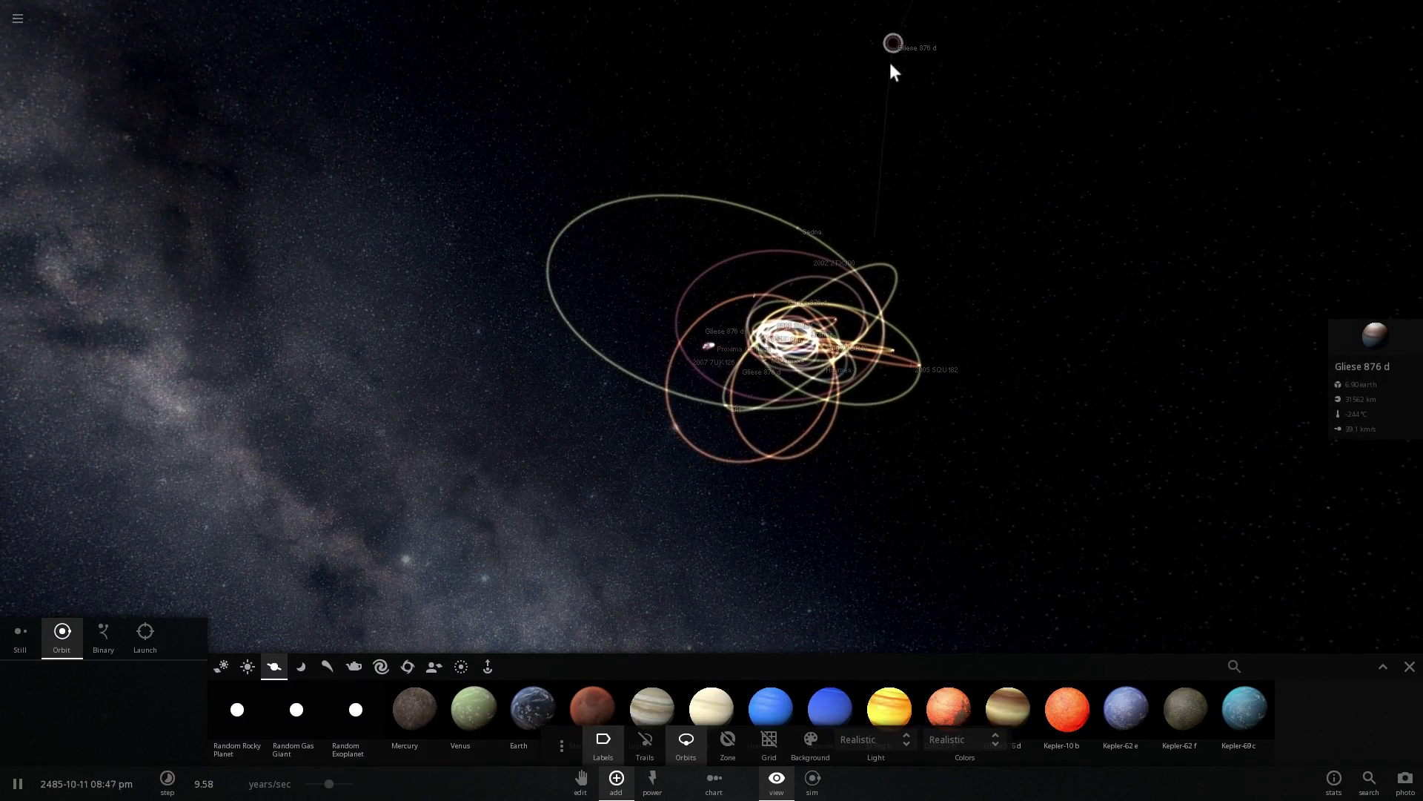
pyautogui.scroll(4, 990, 292)
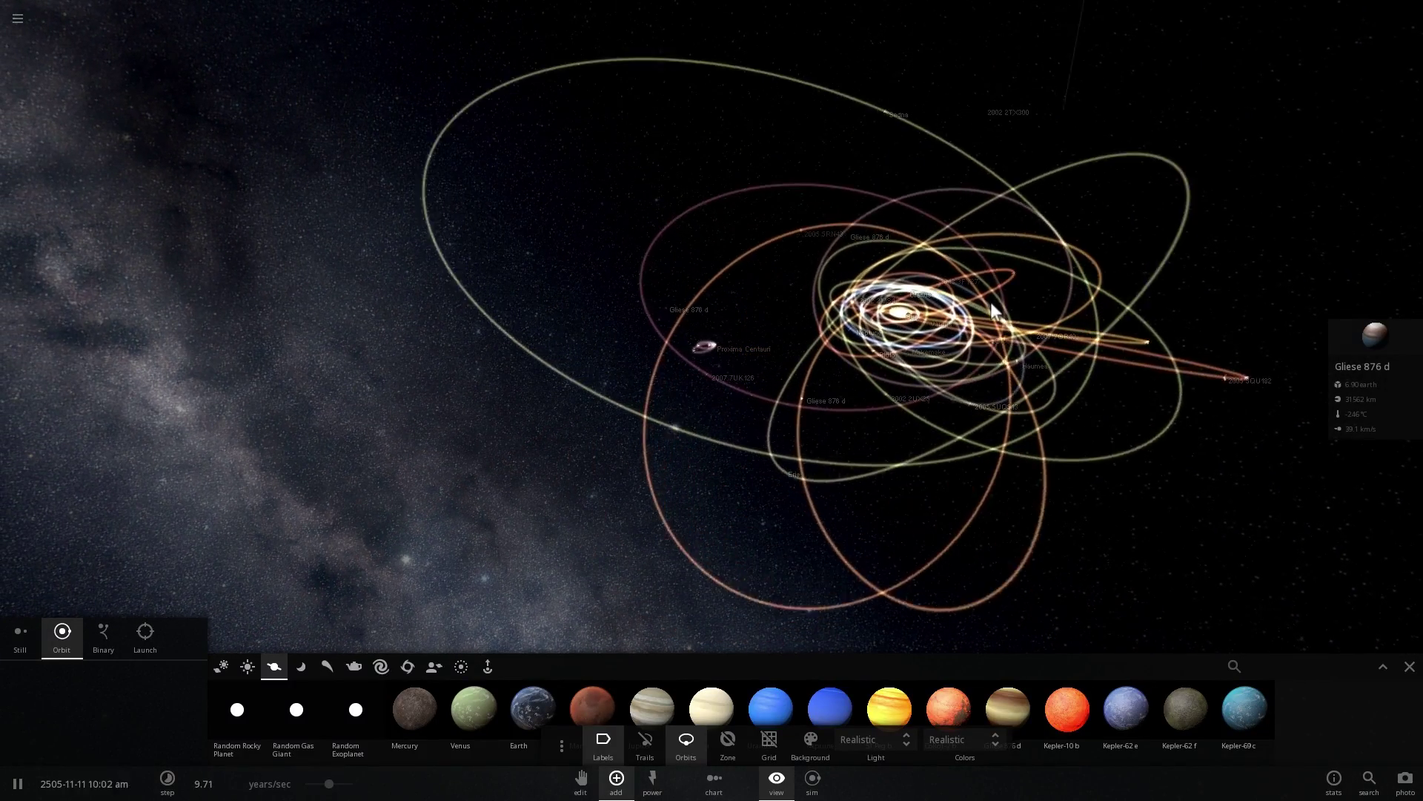
pyautogui.click(991, 304)
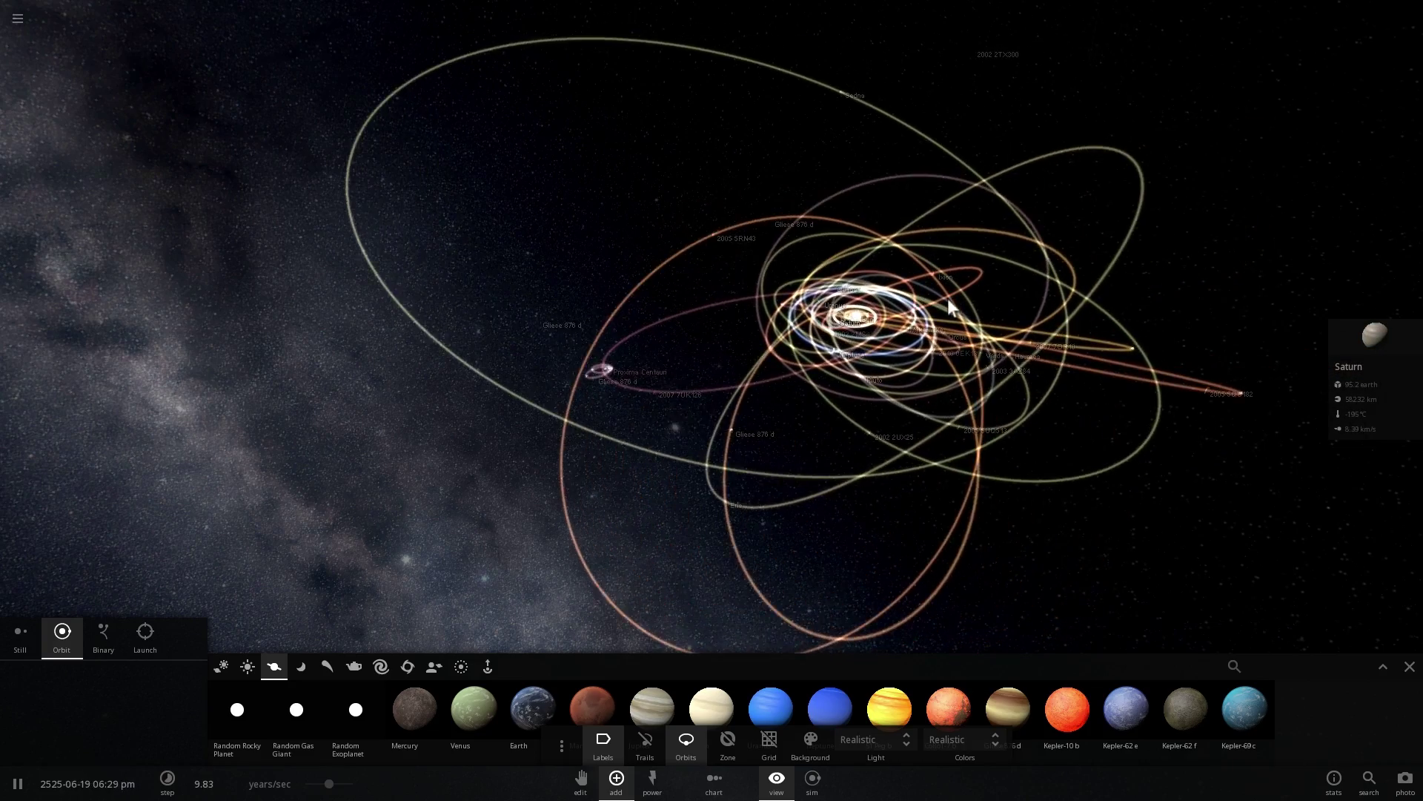
pyautogui.moveTo(949, 299); pyautogui.dragTo(829, 523, button='right')
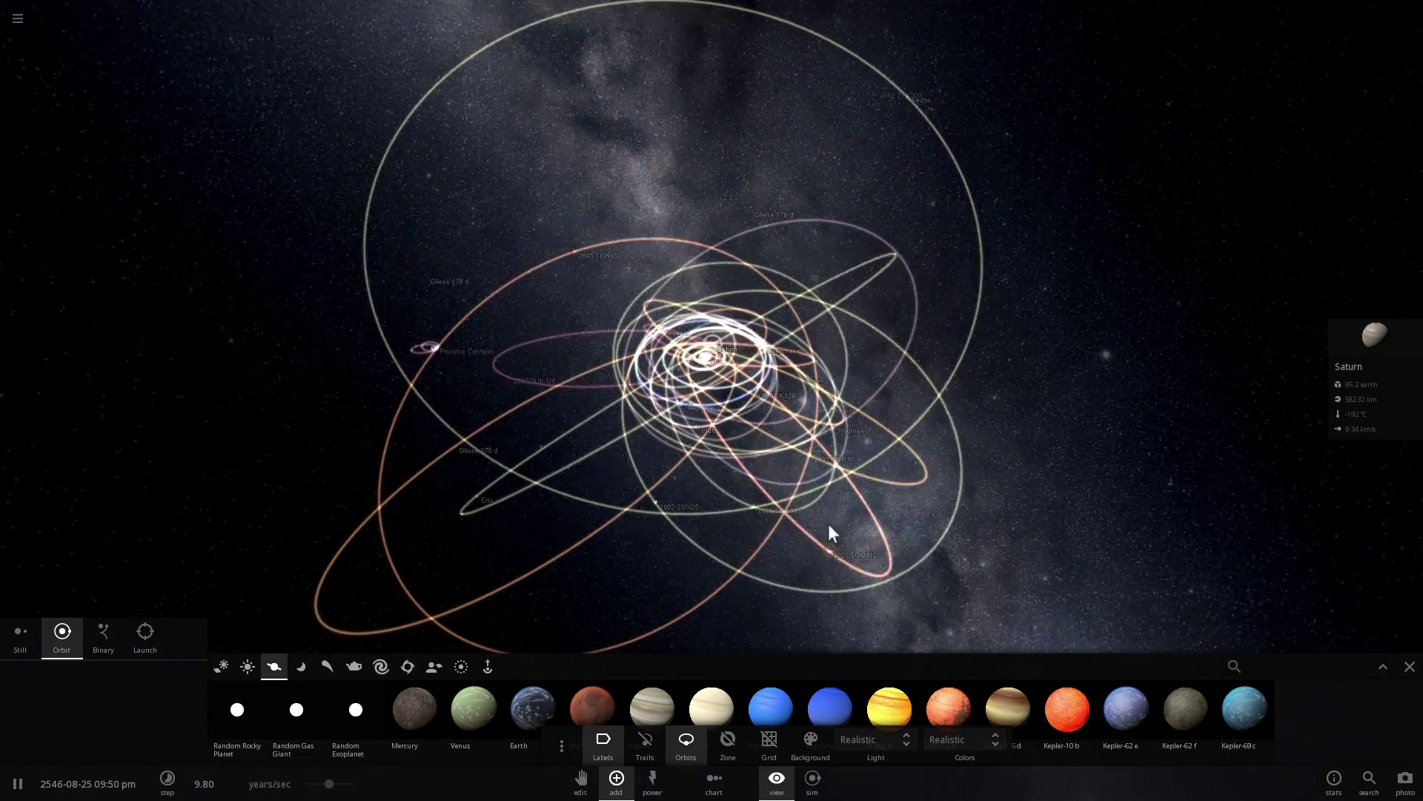
pyautogui.scroll(-5, 848, 502)
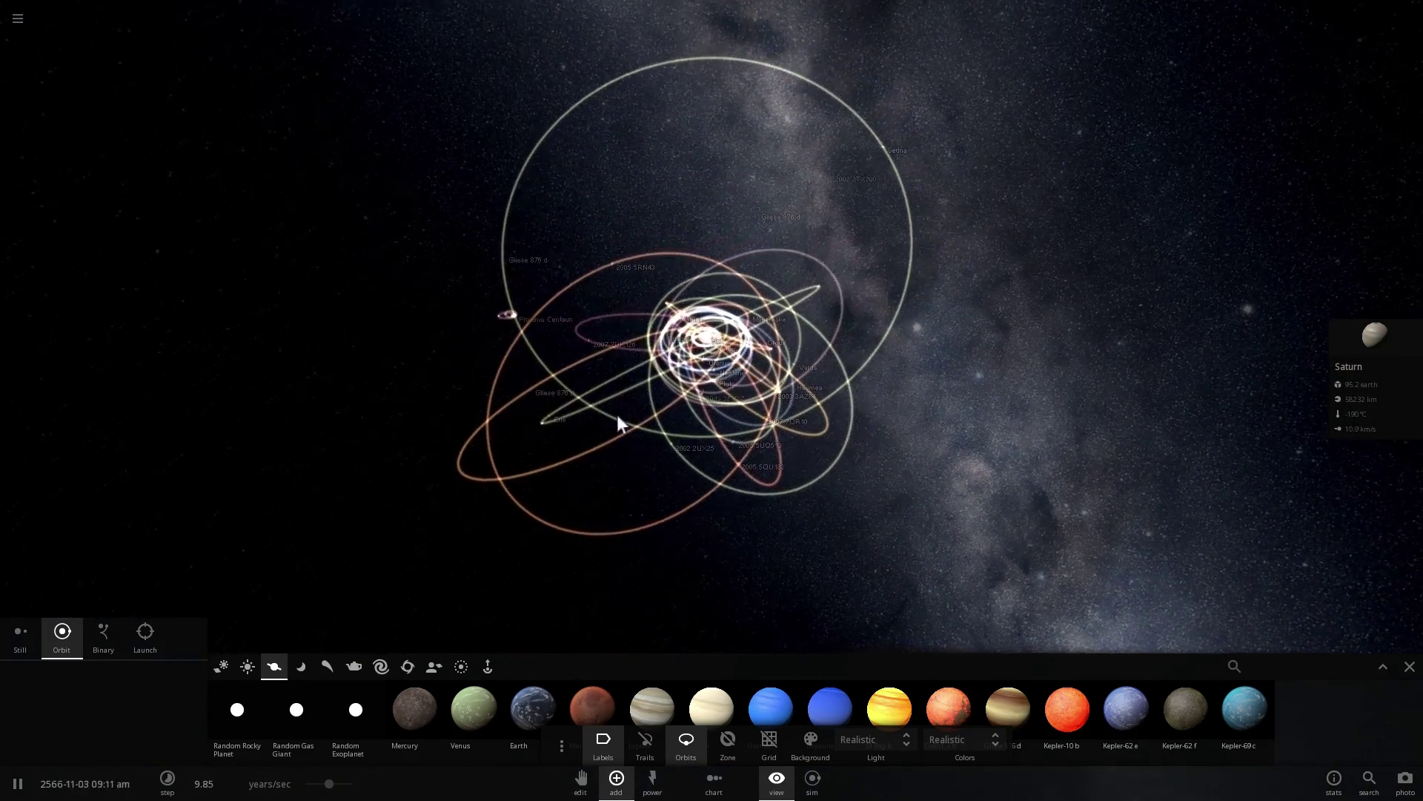
pyautogui.press('a')
pyautogui.moveTo(504, 388); pyautogui.dragTo(749, 377, button='right')
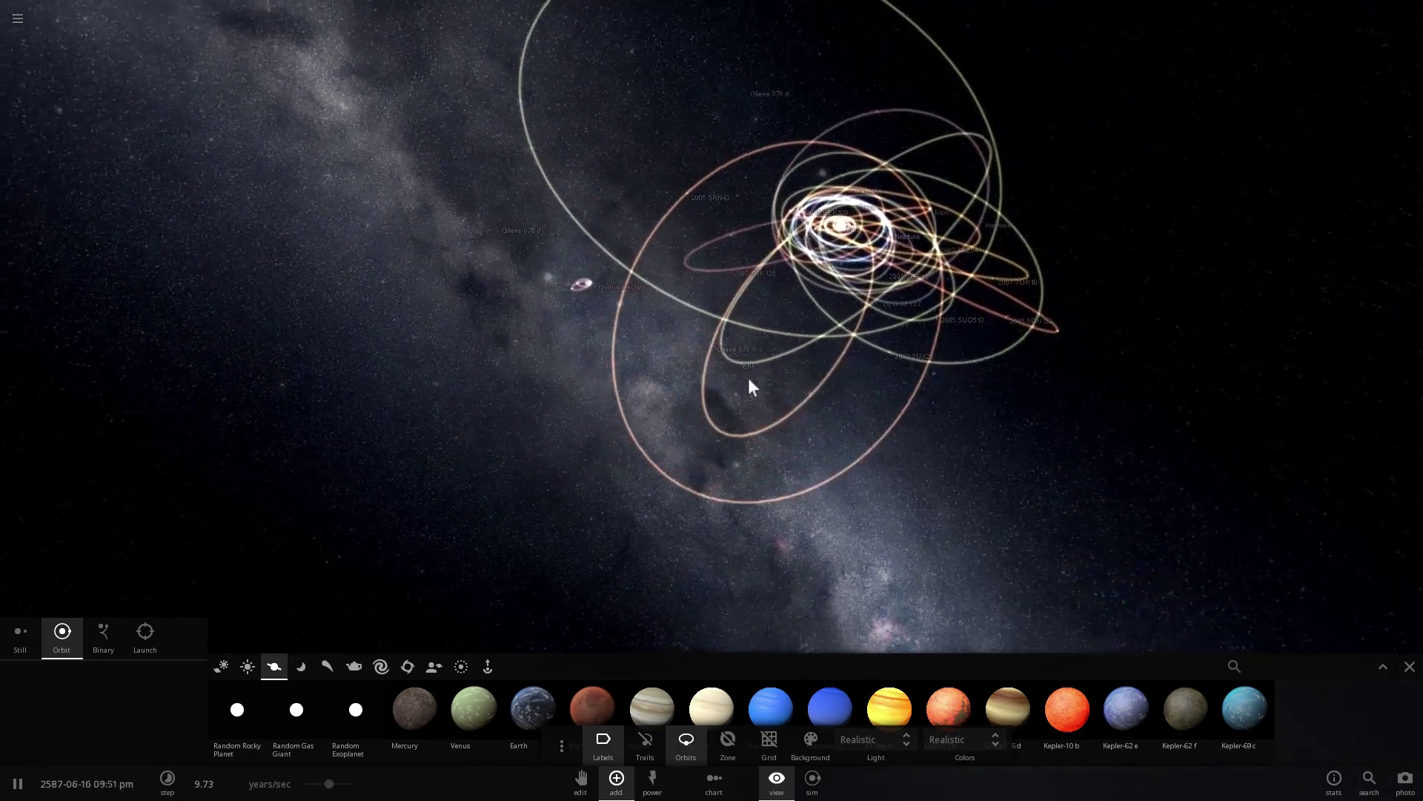
# Focus on the Gliese 876 d planet near Eris and examine its orbit around the Sun
pyautogui.click(705, 341)
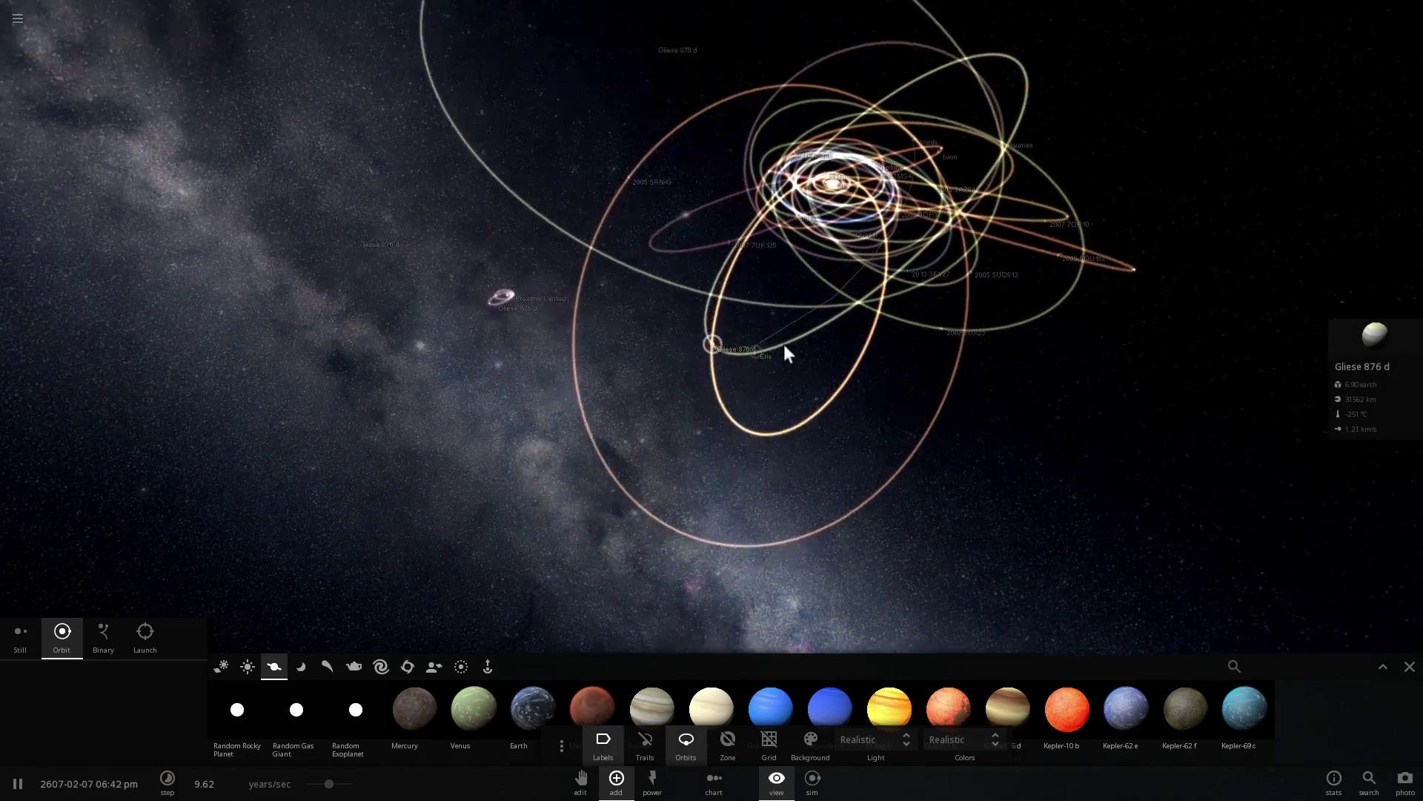
pyautogui.scroll(4, 790, 331)
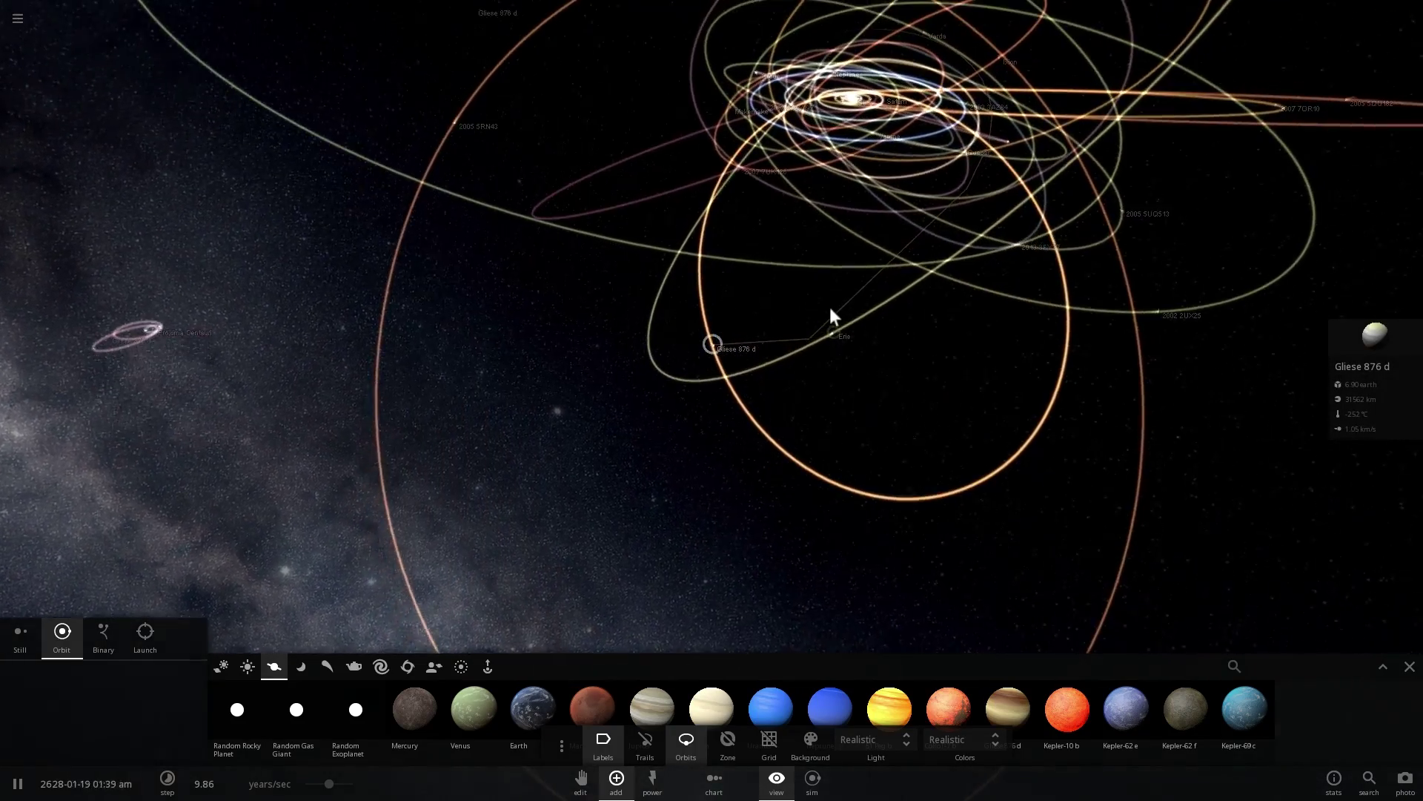
pyautogui.scroll(-4, 830, 306)
pyautogui.moveTo(864, 256); pyautogui.dragTo(723, 298, button='right')
pyautogui.scroll(-5, 861, 276)
pyautogui.scroll(-3, 815, 297)
pyautogui.moveTo(902, 315); pyautogui.dragTo(809, 331, button='right')
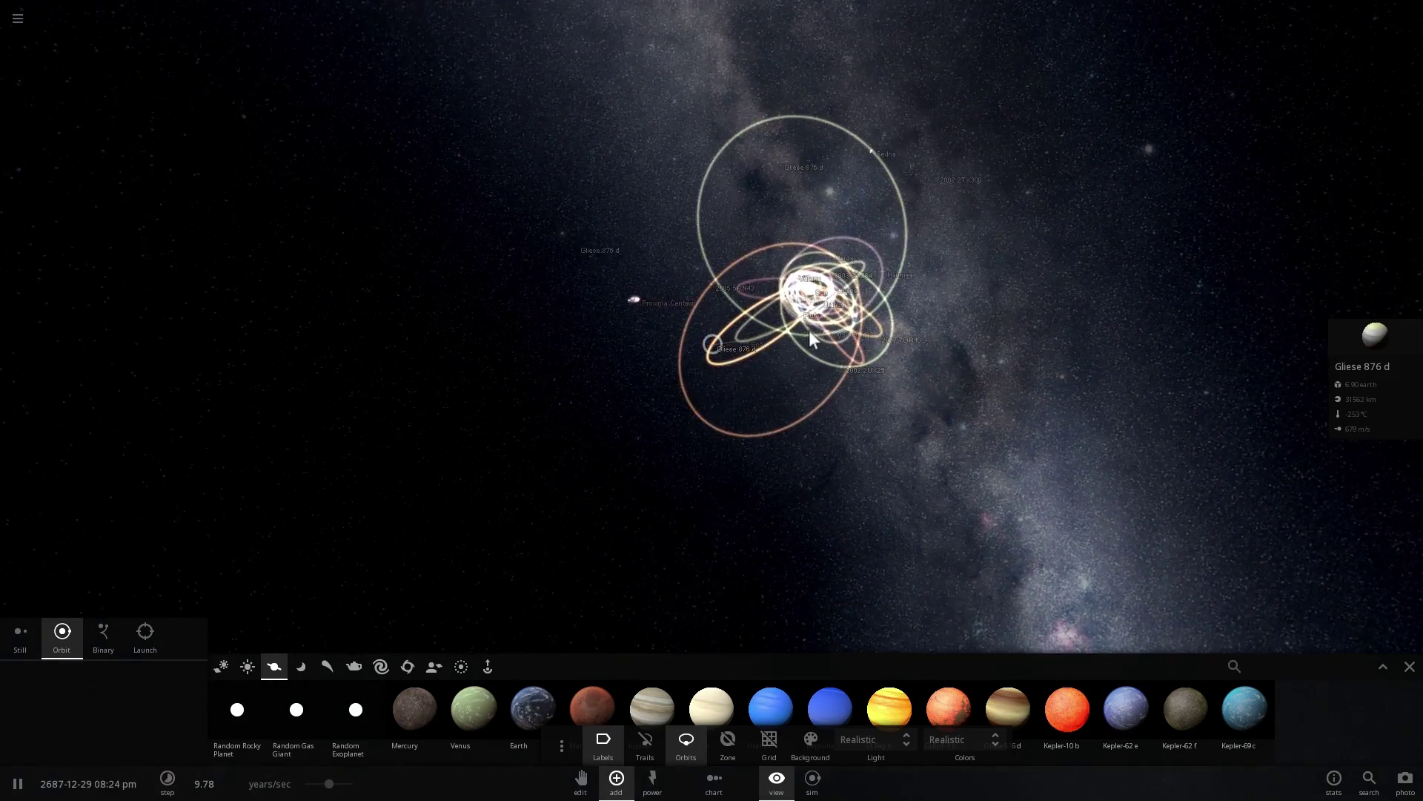
# Focus on Neptune and inspect its orbit and the orbits of the inner planets after the flyby
pyautogui.scroll(4, 808, 330)
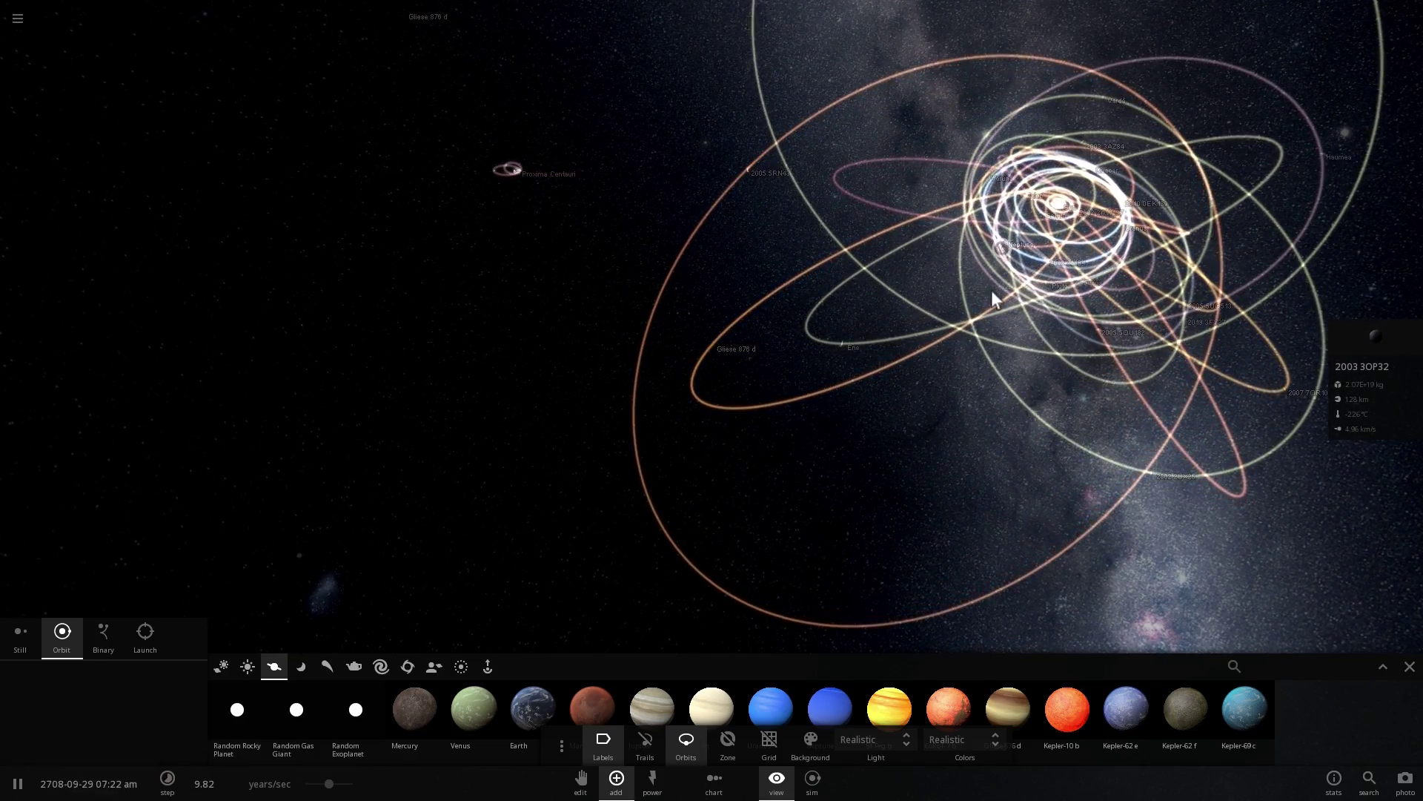
pyautogui.doubleClick(1002, 248)
pyautogui.moveTo(1049, 298); pyautogui.dragTo(837, 314, button='right')
pyautogui.scroll(2, 837, 315)
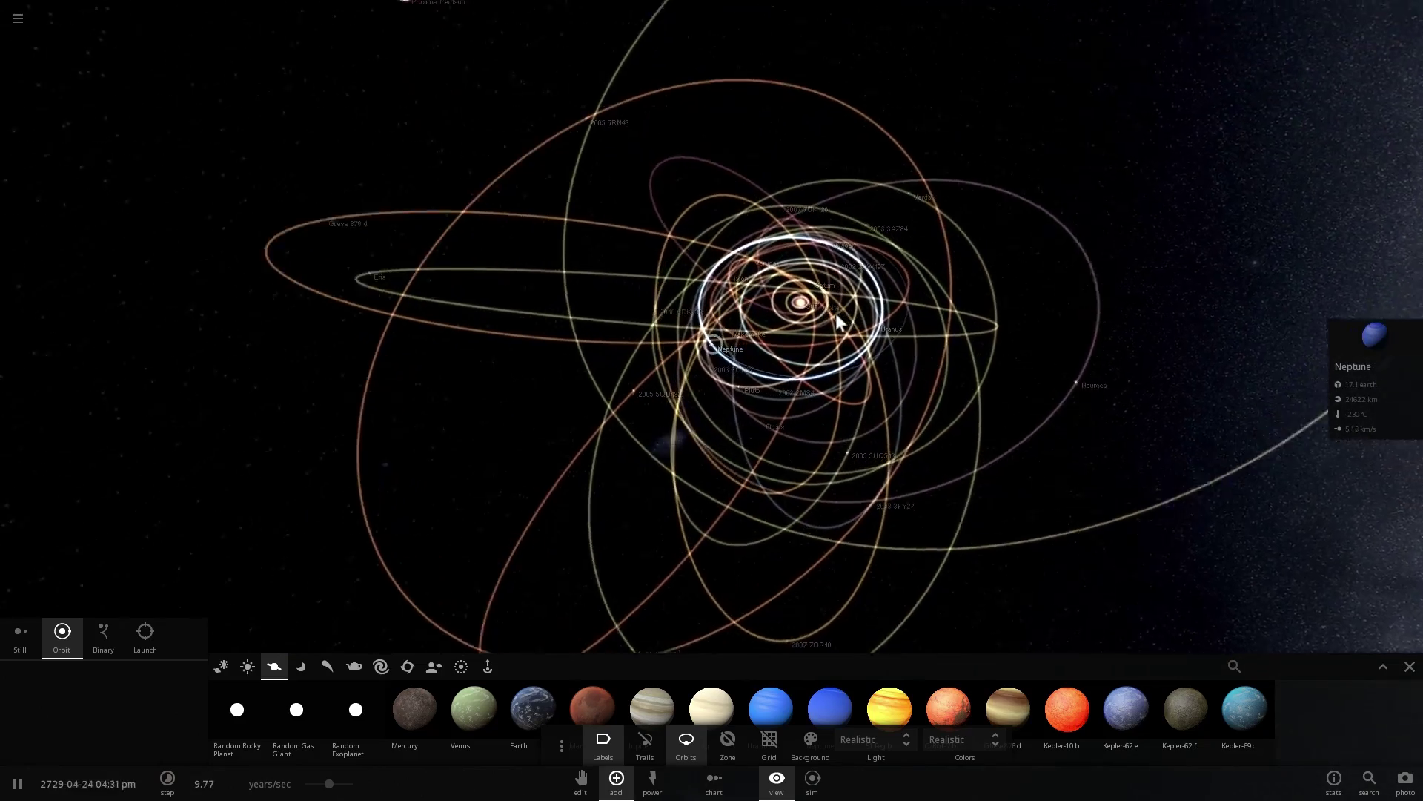
pyautogui.scroll(5, 831, 315)
pyautogui.scroll(-4, 830, 315)
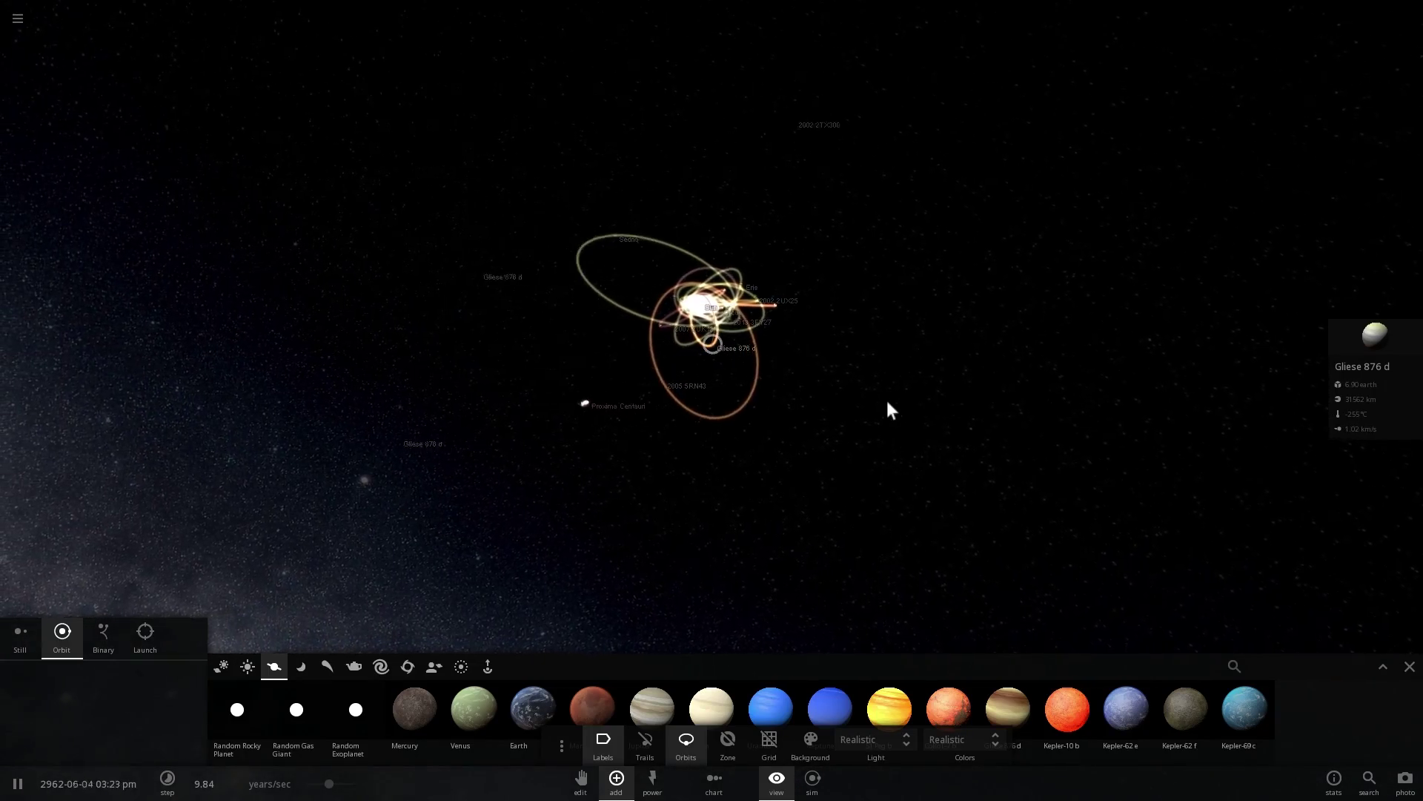
# Open the Solar System simulation from the solar system collection
pyautogui.click(15, 19)
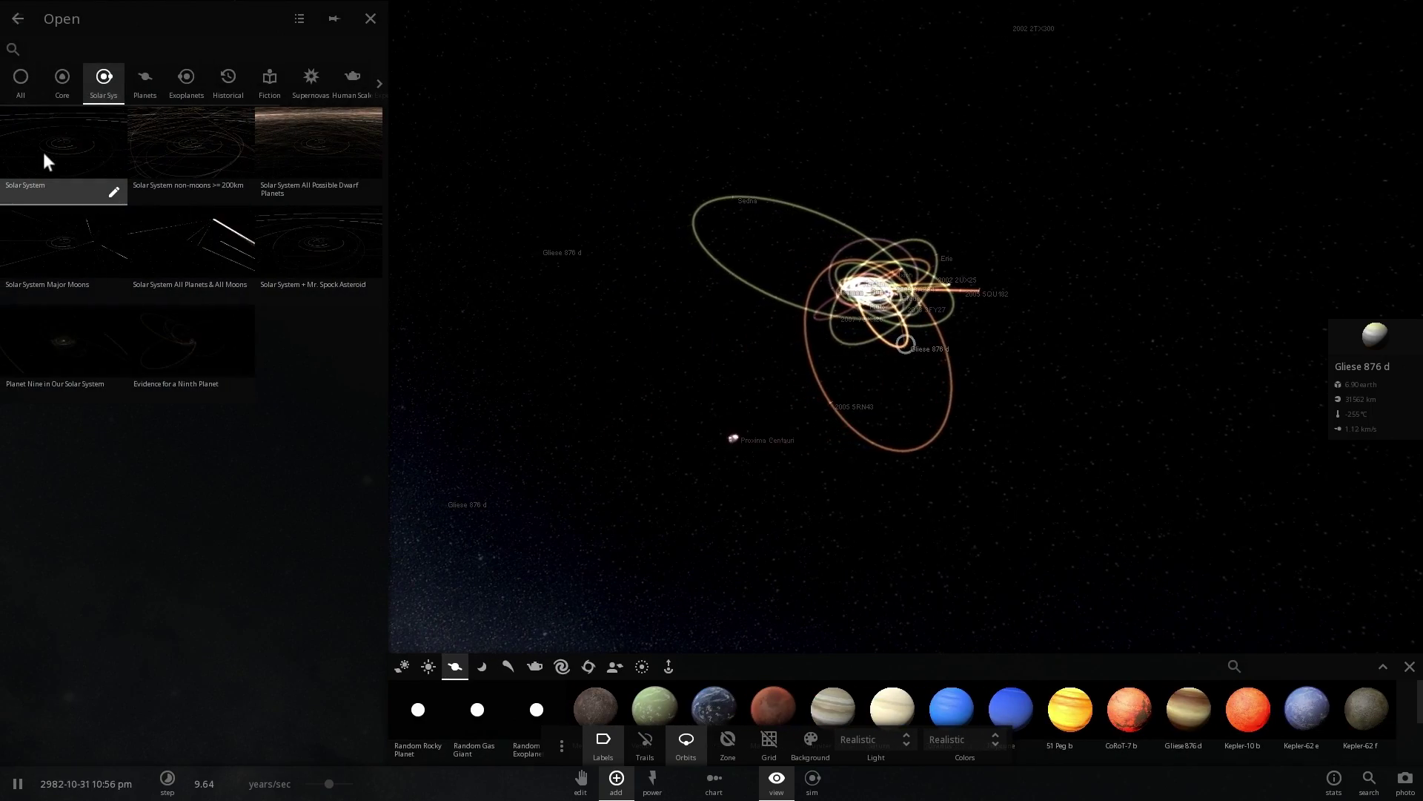
pyautogui.click(43, 153)
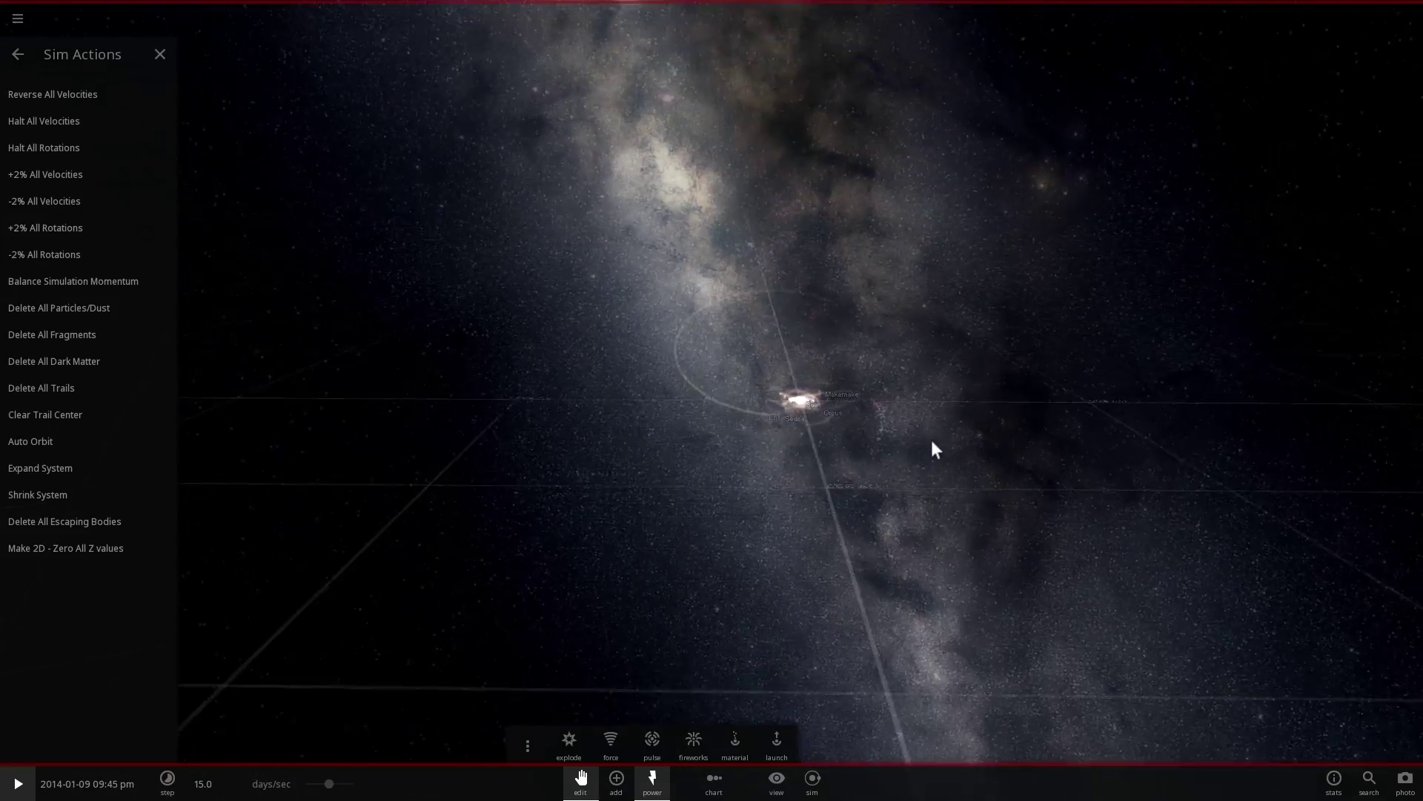
# Launch the star Proxima Centauri past the solar system with a launch velocity of 1 km/s
pyautogui.scroll(2, 964, 451)
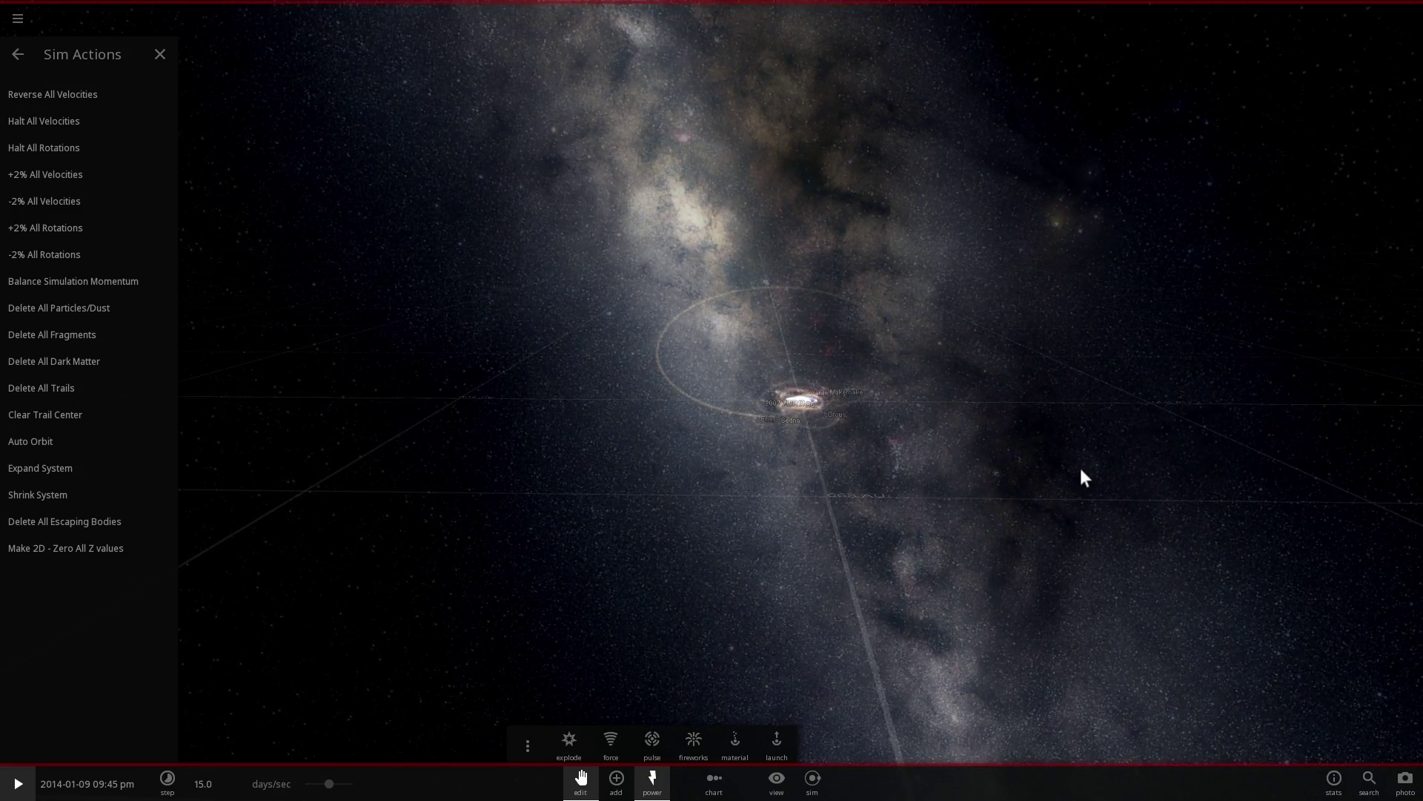
pyautogui.moveTo(1081, 470); pyautogui.dragTo(1077, 547, button='right')
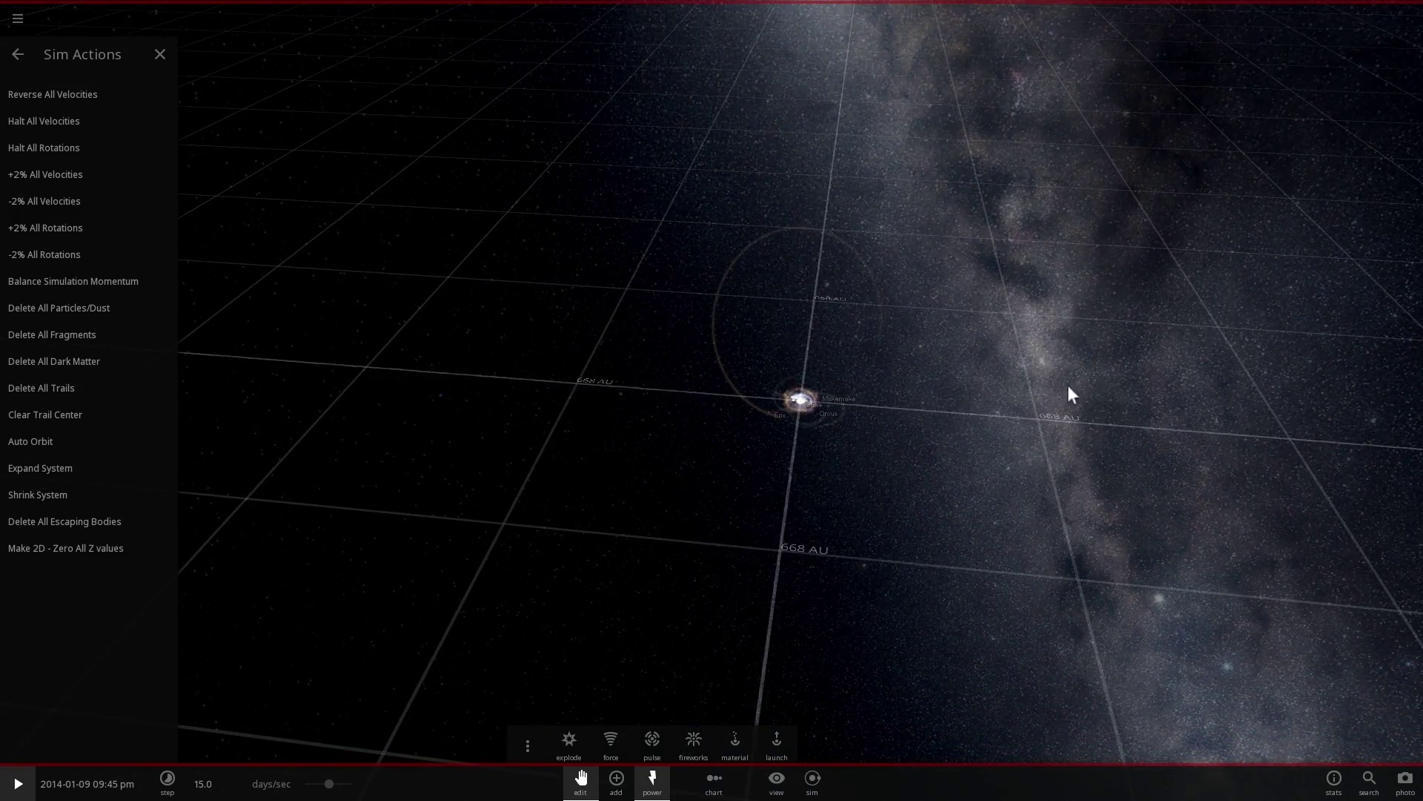
pyautogui.moveTo(1068, 558); pyautogui.dragTo(1083, 470)
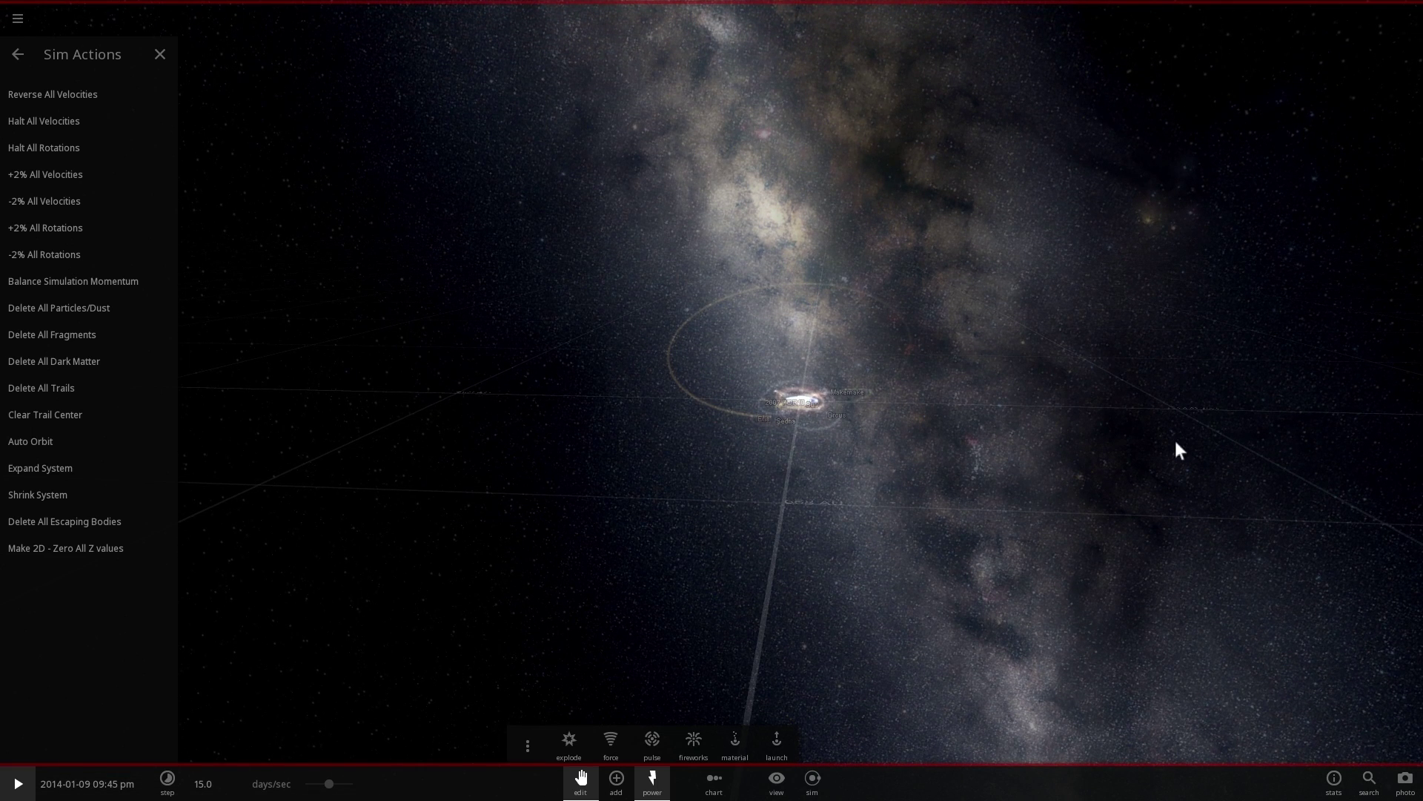
pyautogui.moveTo(1151, 492); pyautogui.dragTo(1136, 472, button='right')
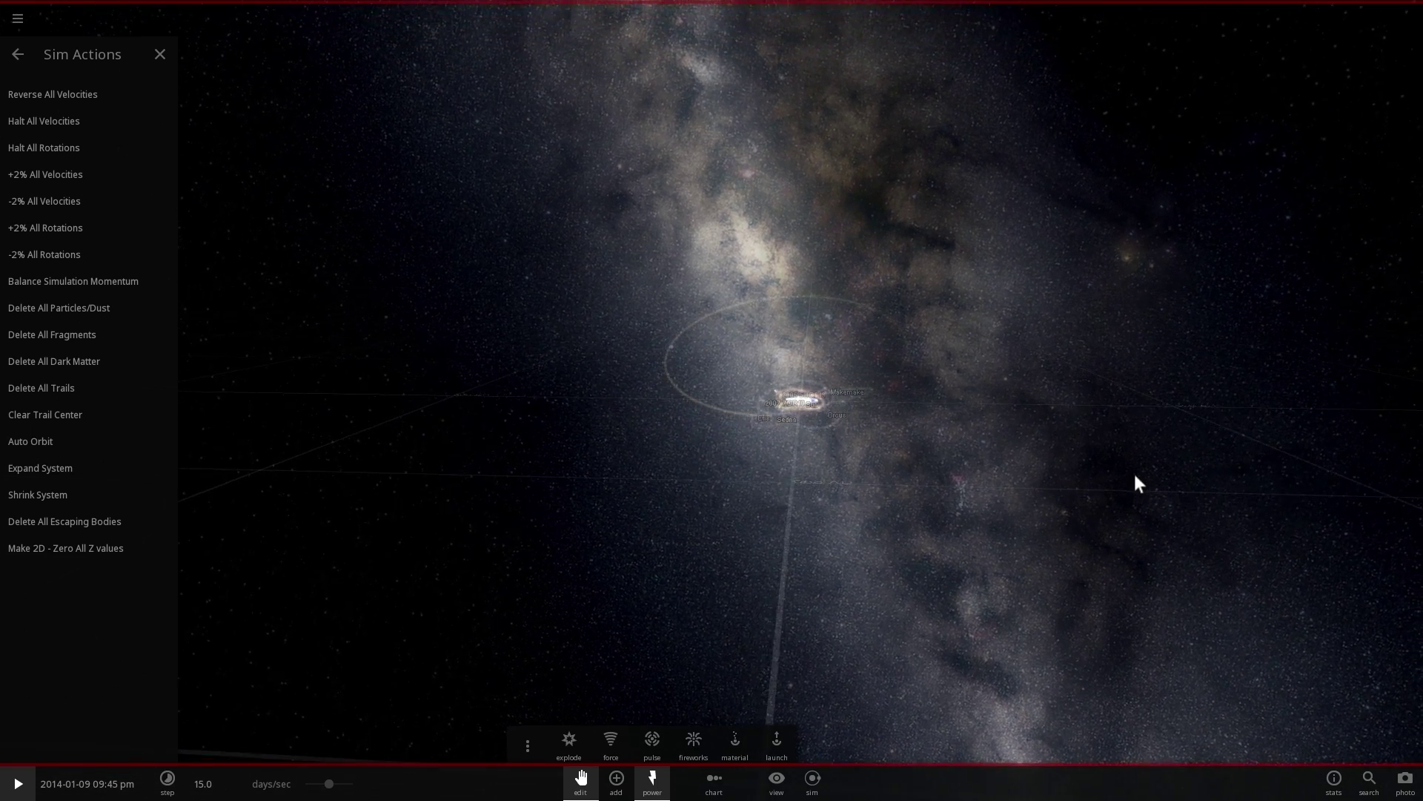
pyautogui.click(613, 787)
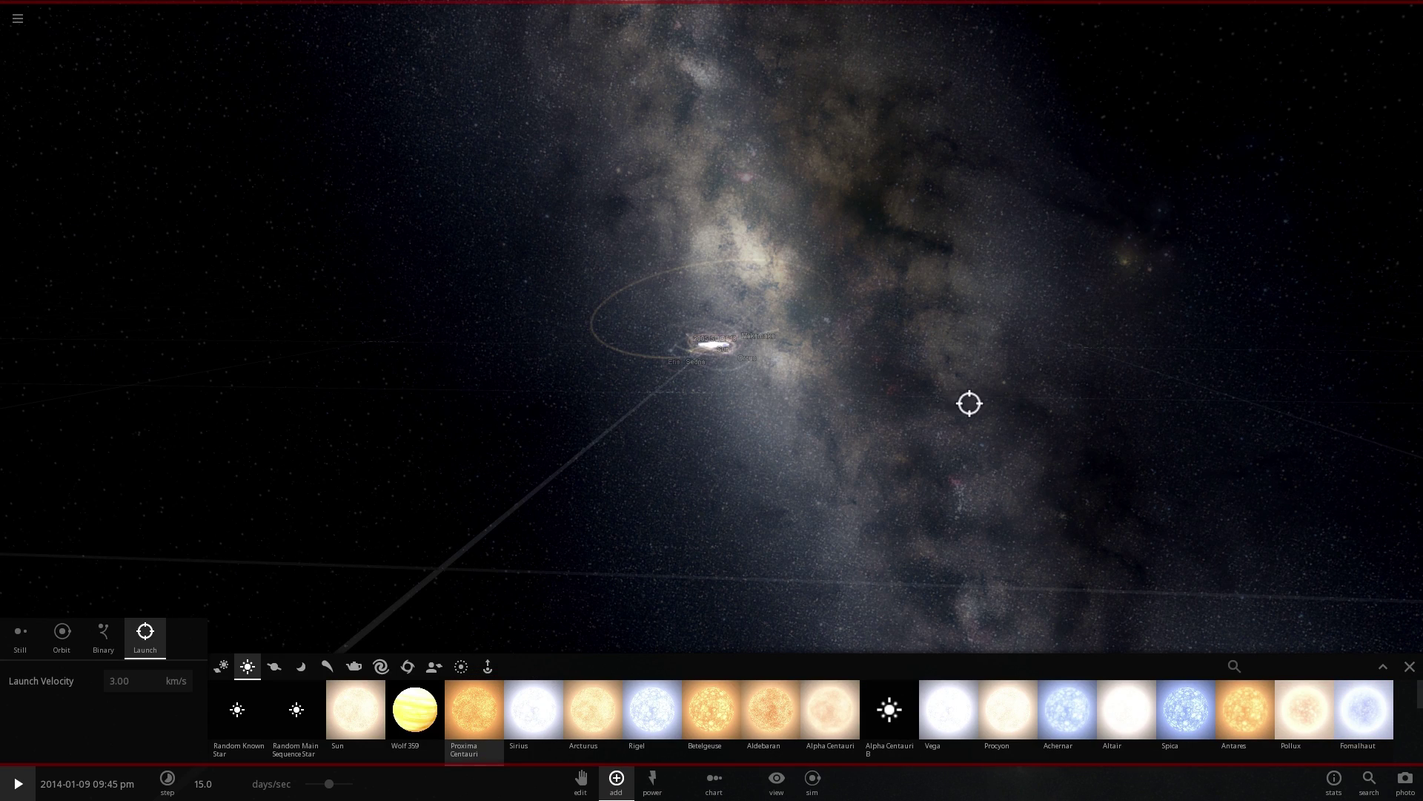
pyautogui.moveTo(1037, 361); pyautogui.dragTo(1004, 395, button='right')
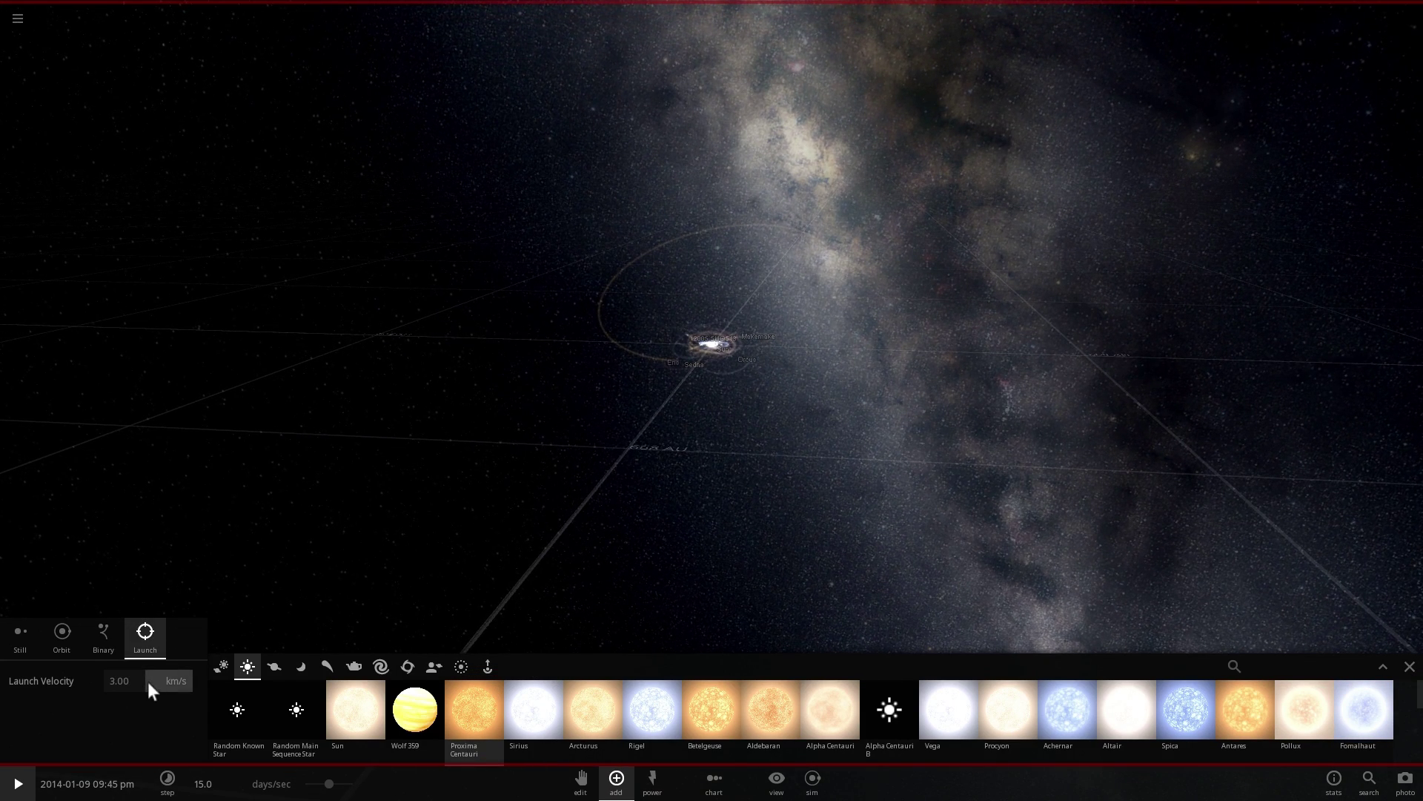
pyautogui.click(121, 679)
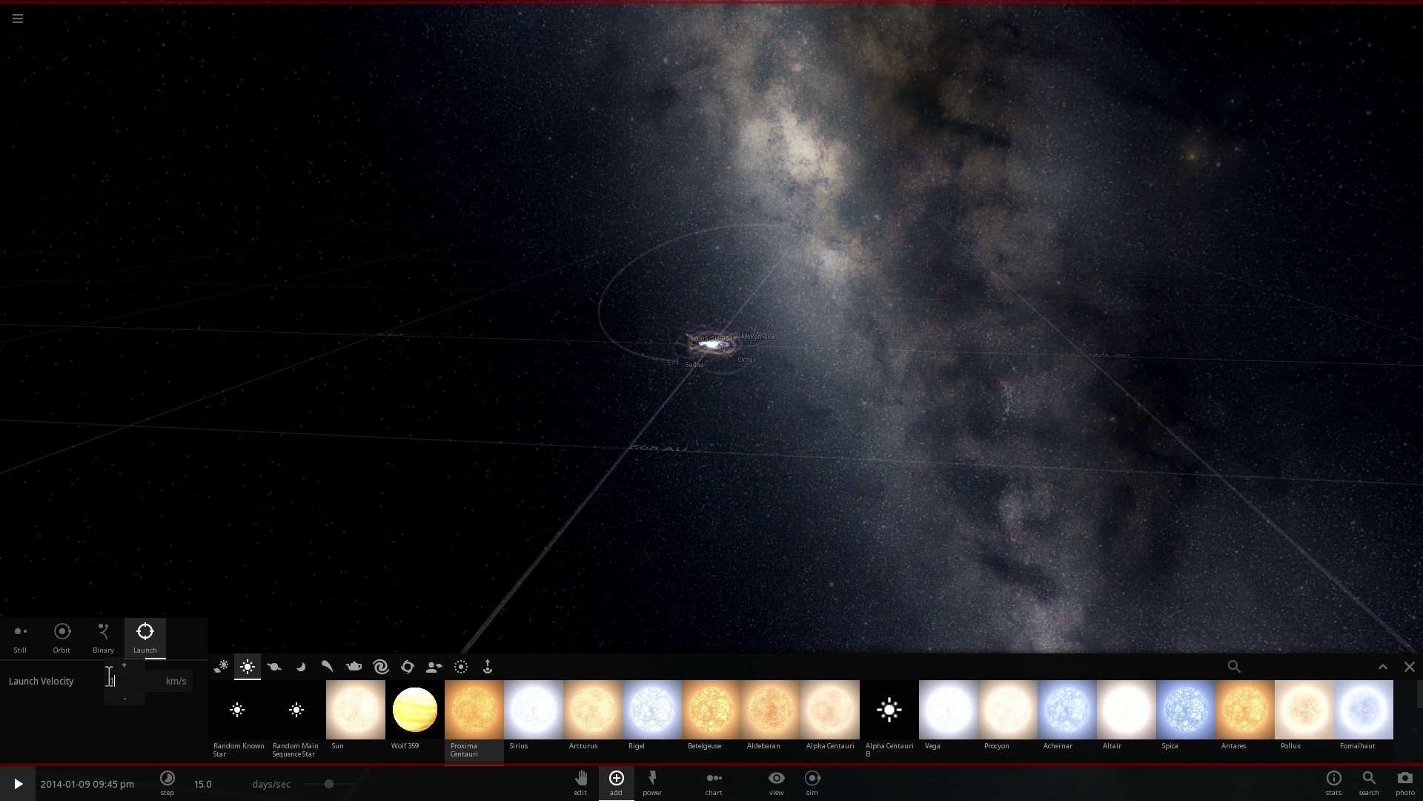
pyautogui.moveTo(920, 499); pyautogui.dragTo(1074, 347, button='right')
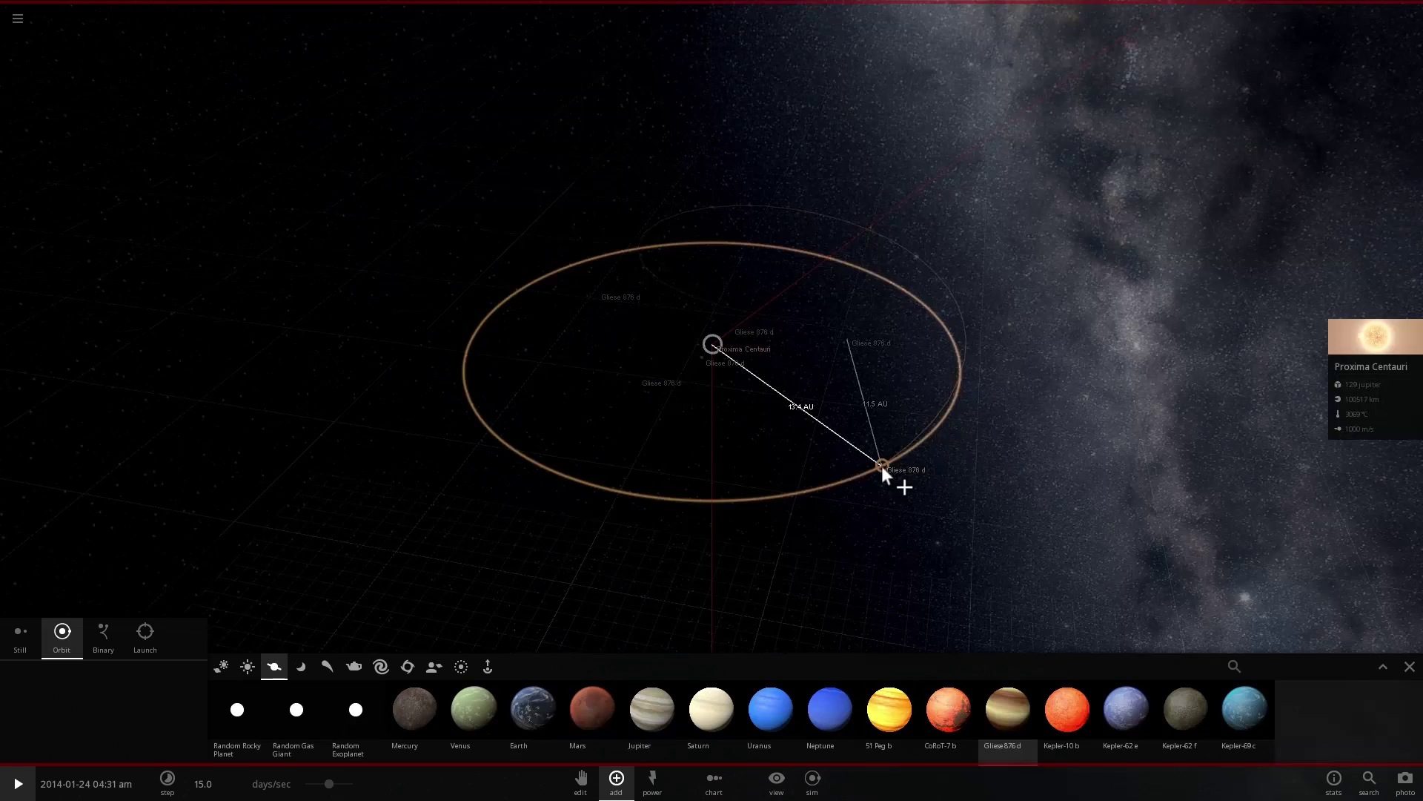
# Place six more Gliese 876 d planets in orbit around Proxima Centauri, from about 12 AU outward
pyautogui.click(885, 466)
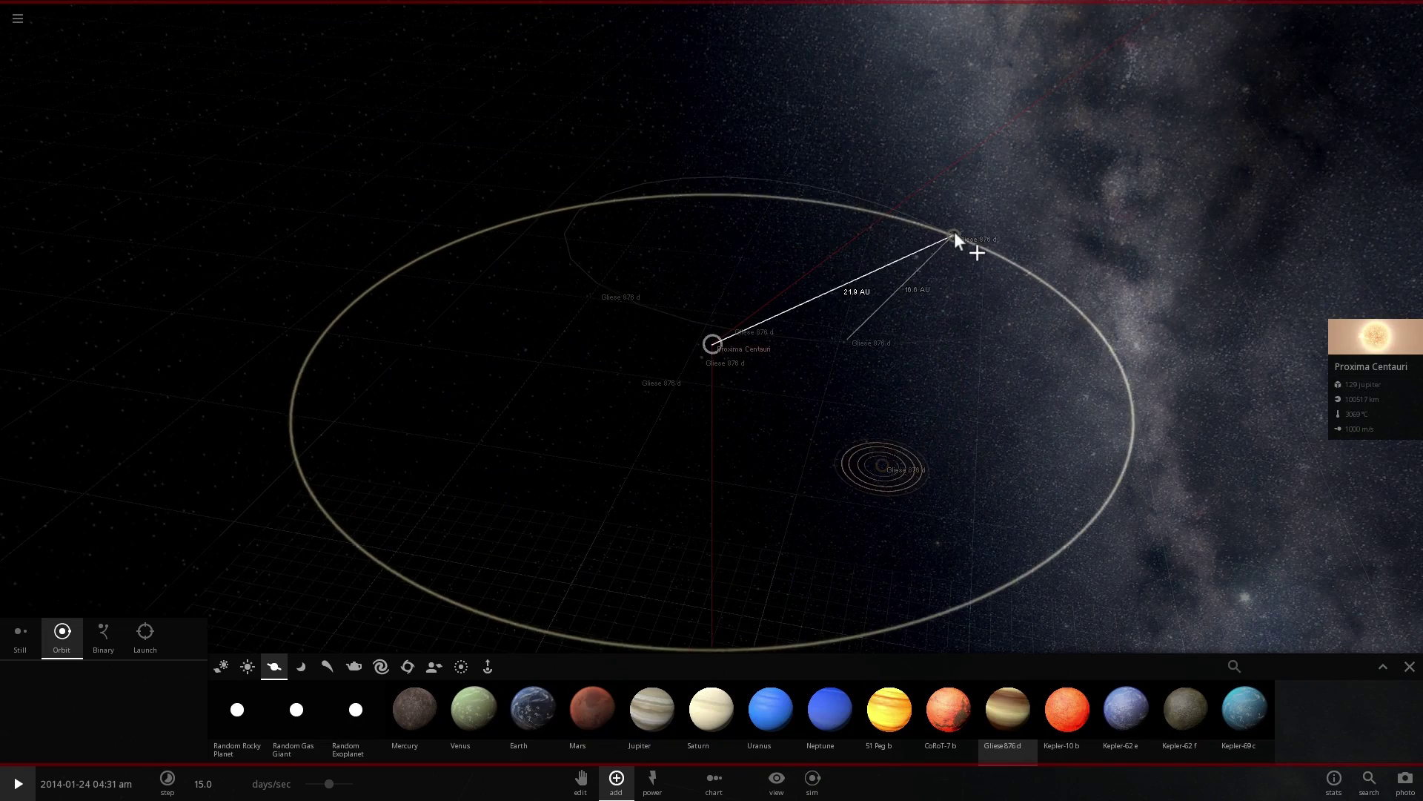
pyautogui.click(959, 234)
pyautogui.click(304, 500)
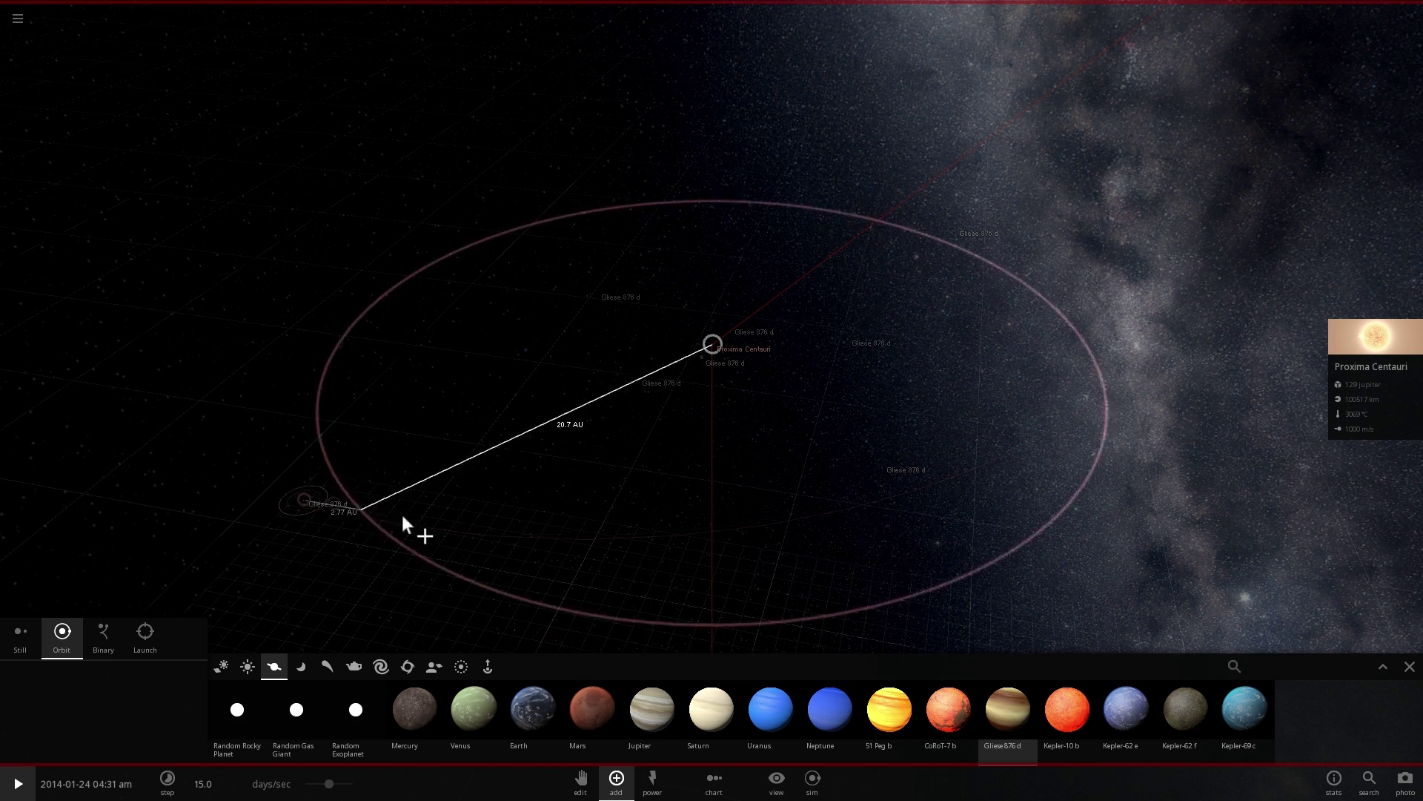
pyautogui.click(1132, 337)
pyautogui.scroll(-2, 1097, 328)
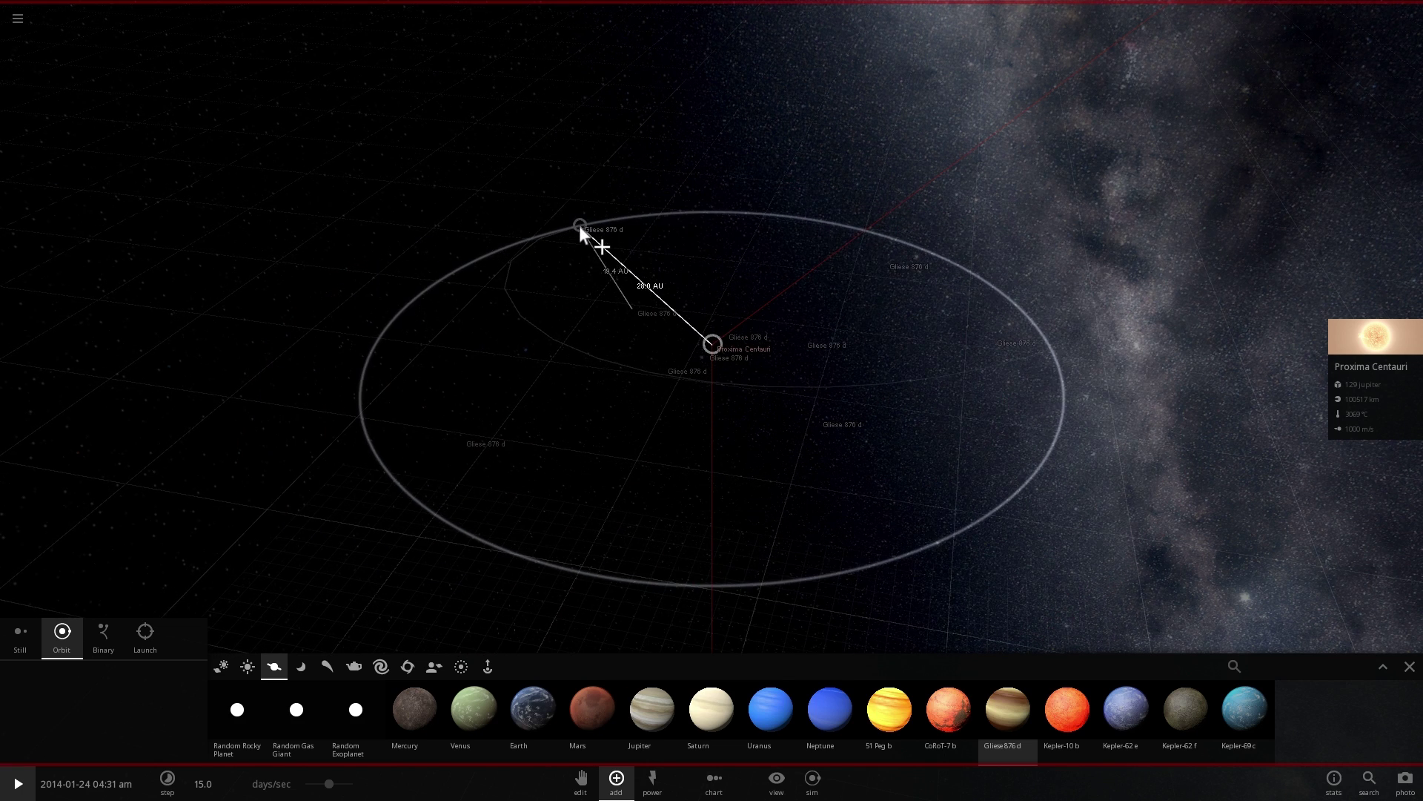
pyautogui.click(574, 221)
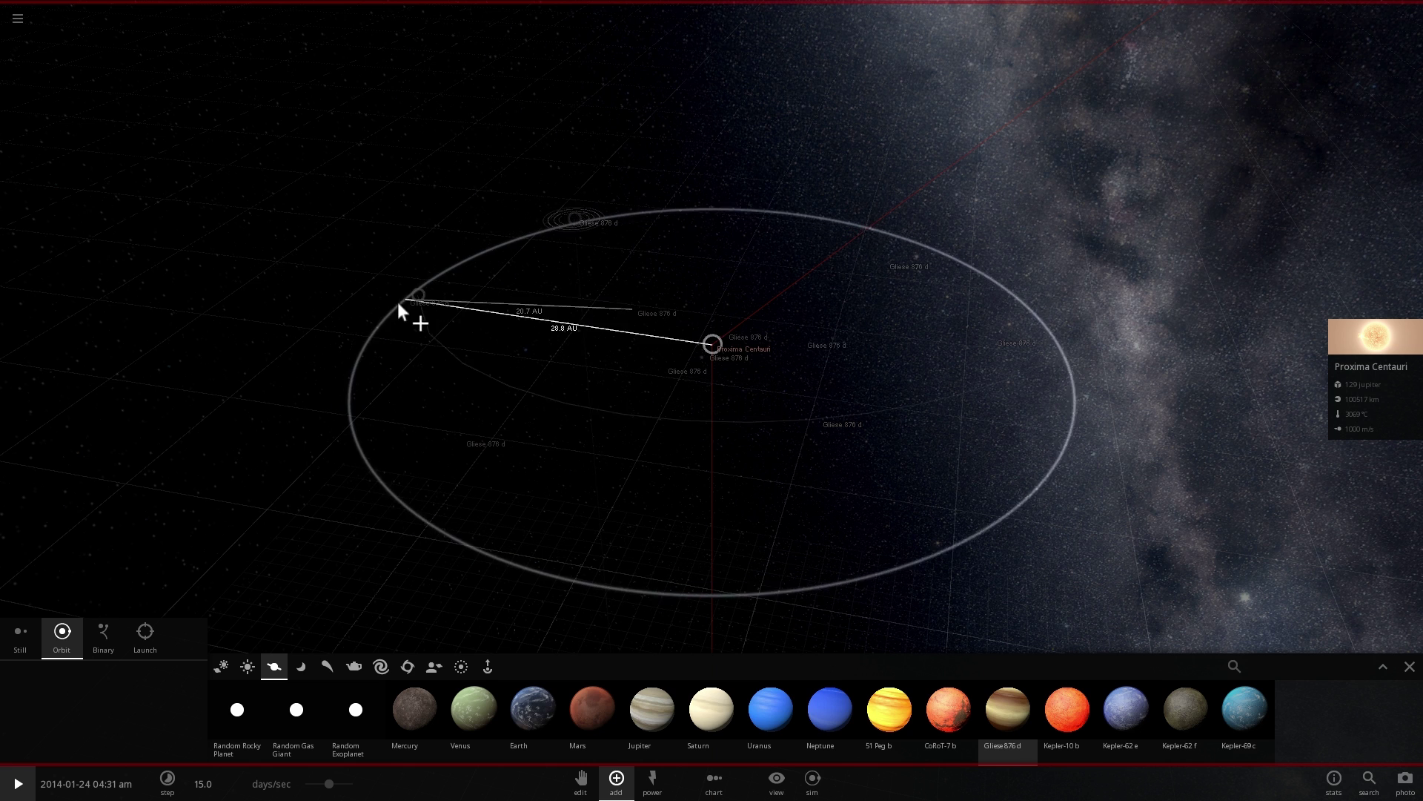
pyautogui.click(341, 358)
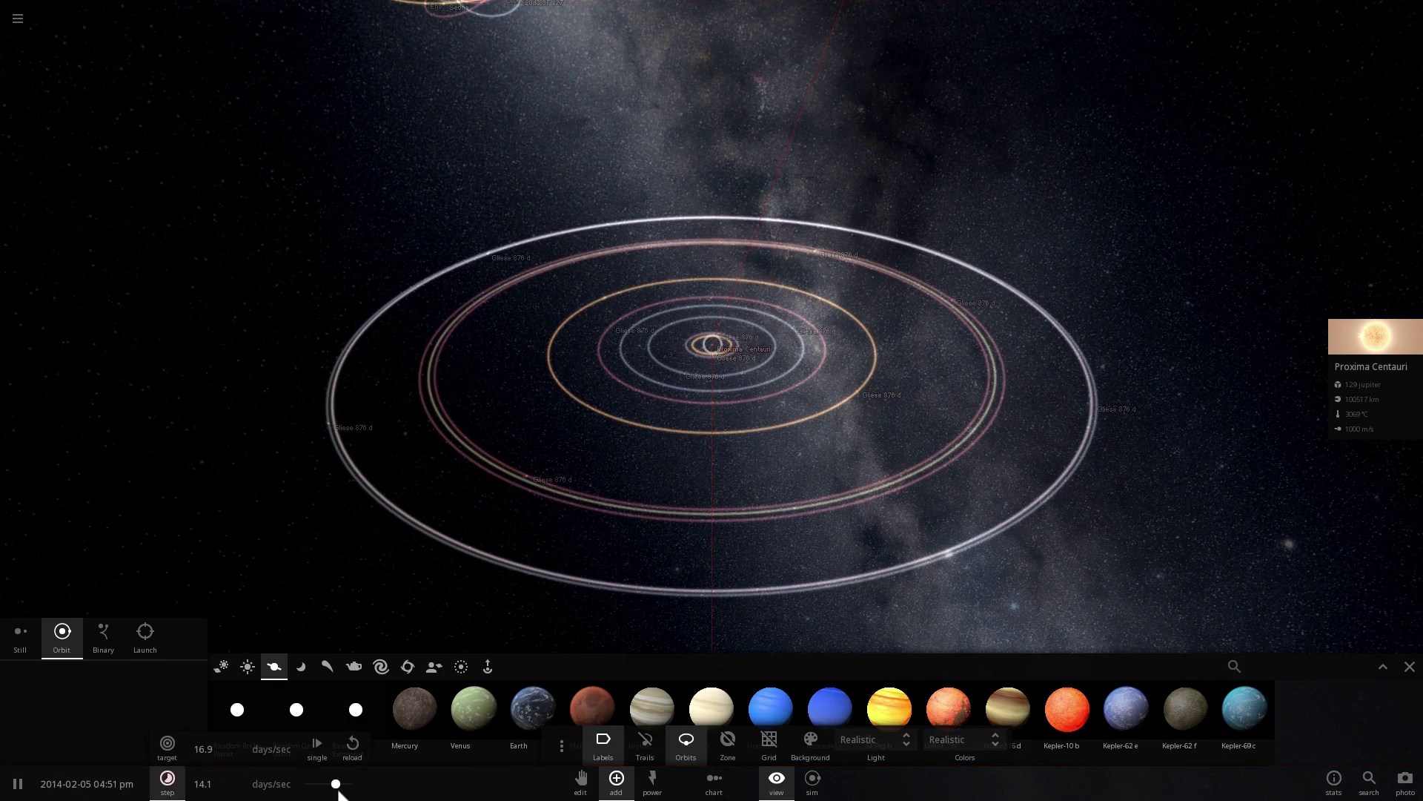
# Speed up the running simulation to about 2.1 months per second and select an outermost Gliese 876 d planet
pyautogui.moveTo(339, 790); pyautogui.dragTo(348, 791)
pyautogui.click(323, 426)
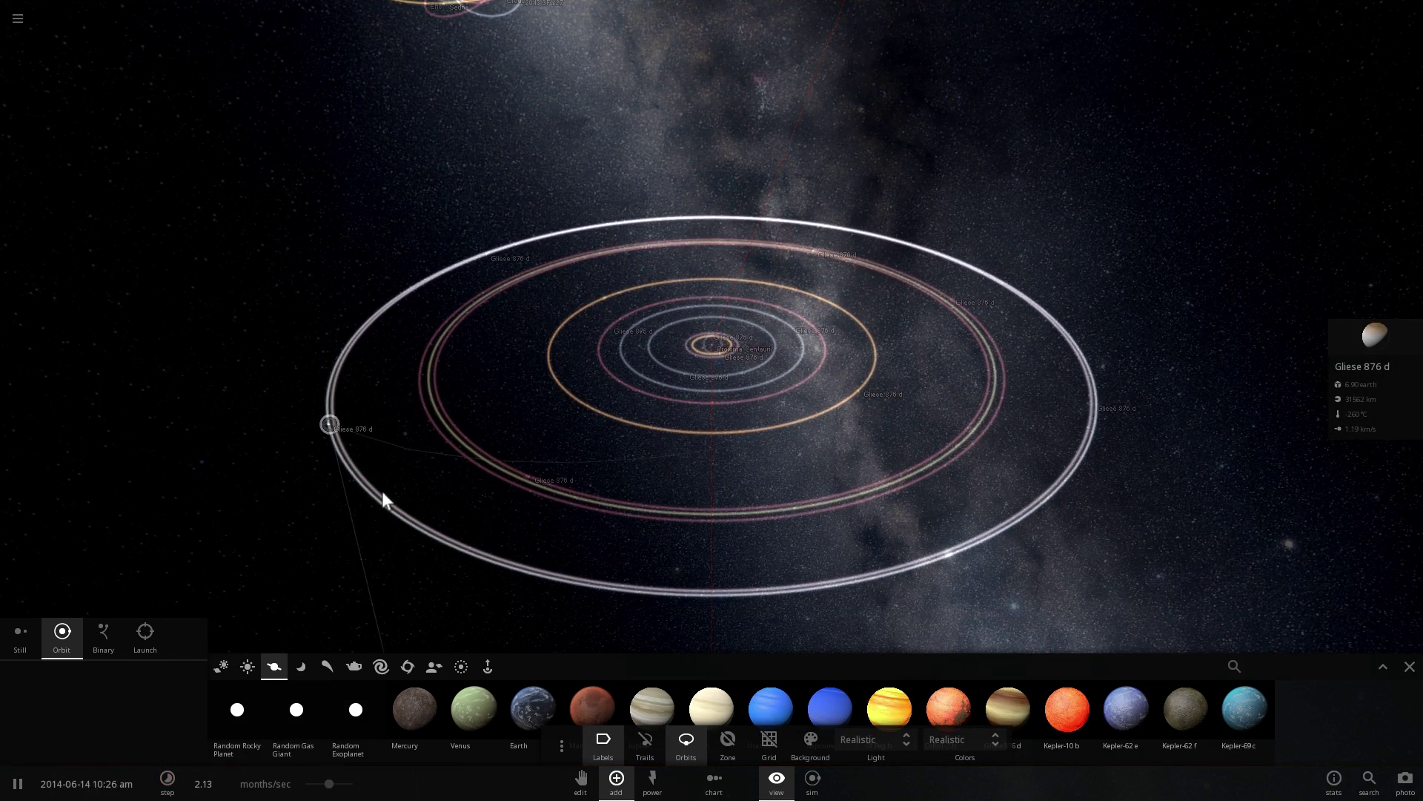
pyautogui.moveTo(382, 491); pyautogui.dragTo(572, 435, button='right')
pyautogui.scroll(-3, 573, 435)
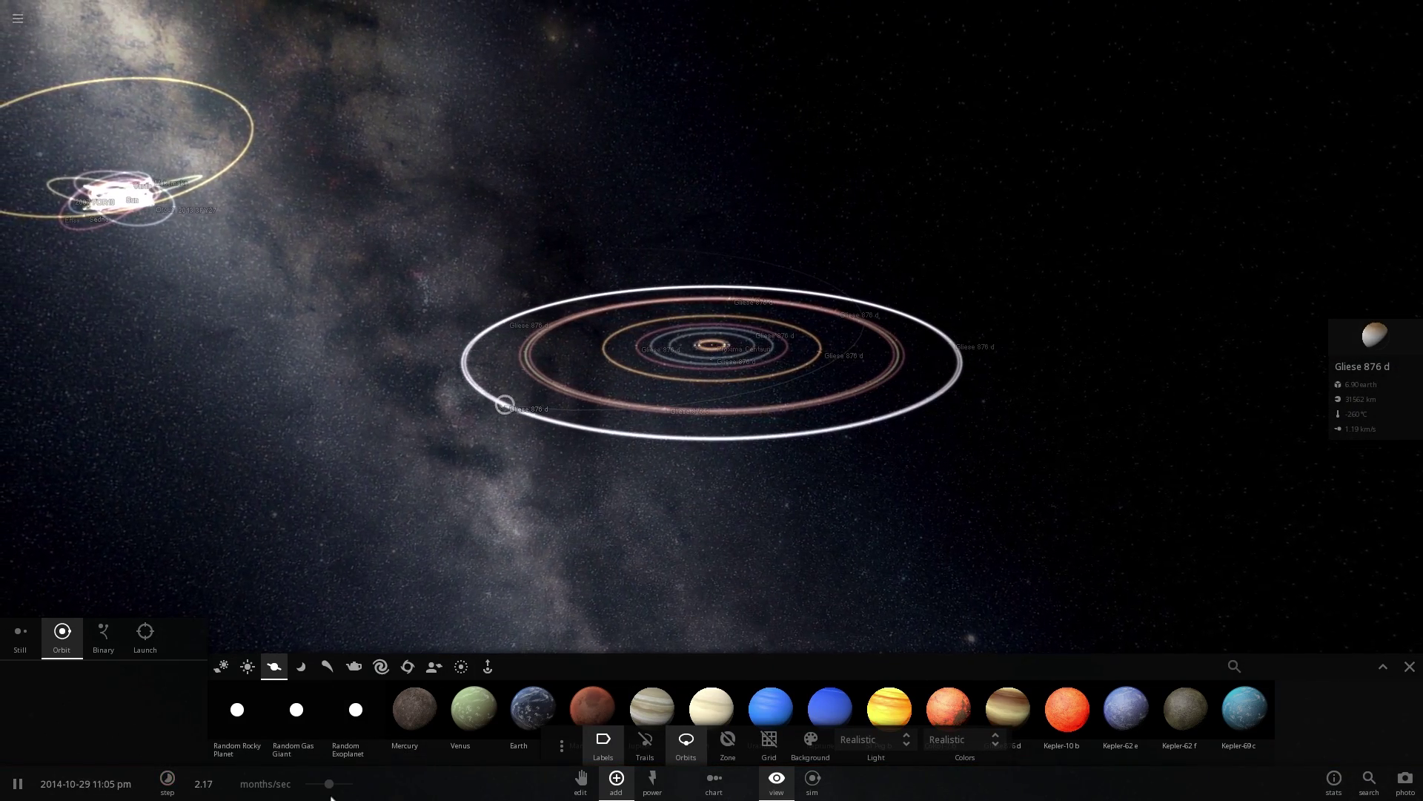
# Raise the simulation speed to about 17 years per second, keeping both the Proxima Centauri and solar systems in sight
pyautogui.moveTo(341, 787); pyautogui.dragTo(344, 788)
pyautogui.moveTo(608, 541); pyautogui.dragTo(585, 497, button='right')
pyautogui.scroll(3, 644, 528)
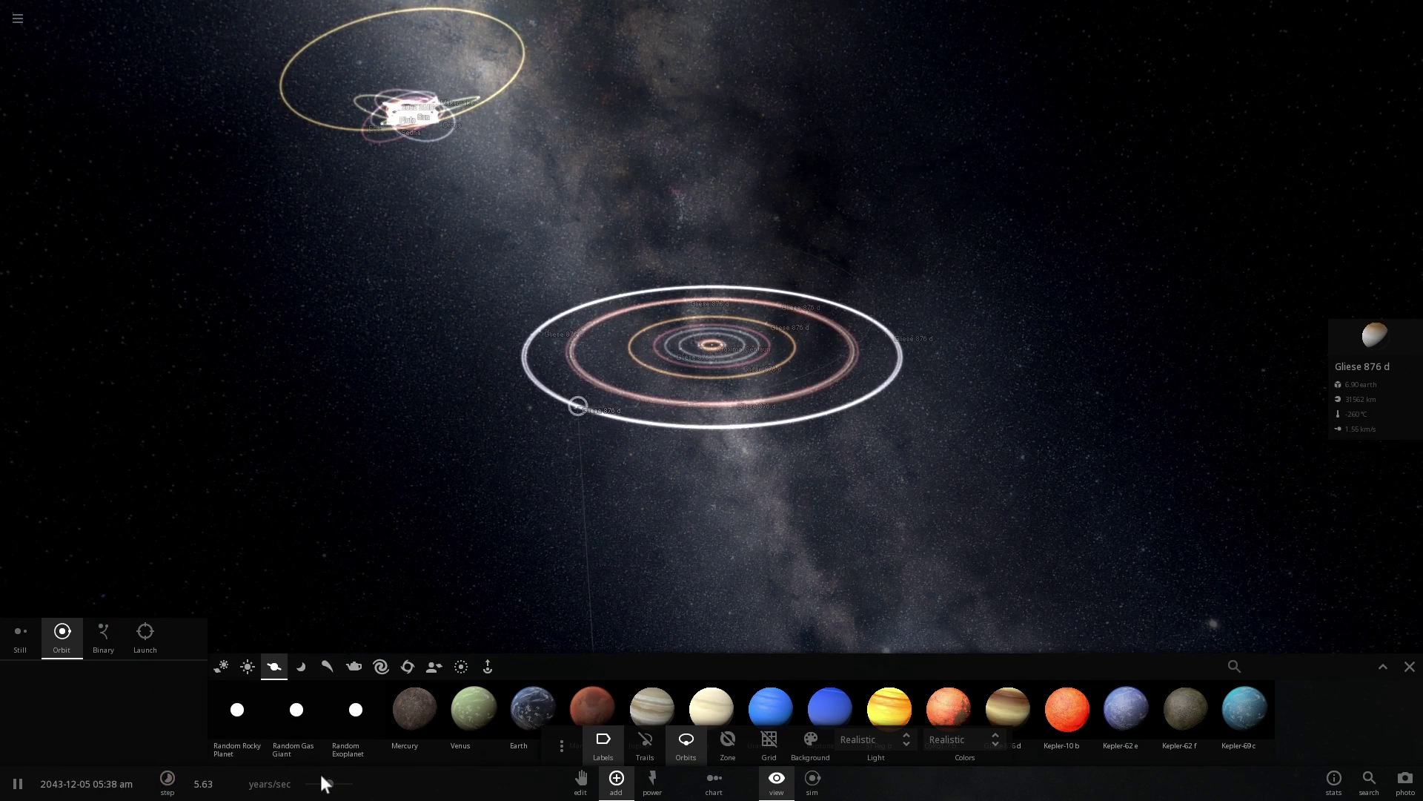
pyautogui.moveTo(325, 784); pyautogui.dragTo(331, 784)
pyautogui.moveTo(715, 415); pyautogui.dragTo(663, 441, button='right')
pyautogui.scroll(3, 686, 412)
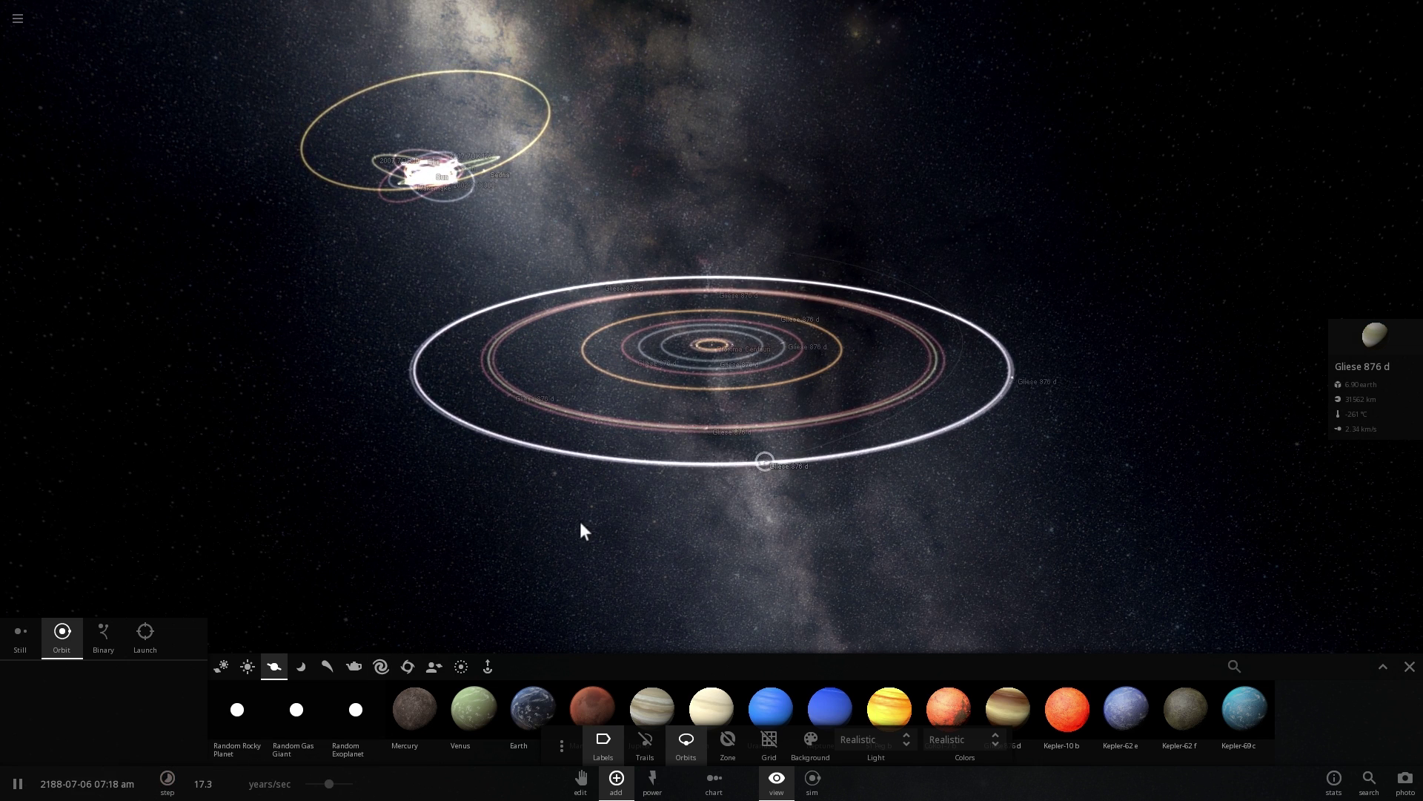
# Examine the distance between the two systems and raise the simulation speed to about 46 years per second
pyautogui.moveTo(566, 536); pyautogui.dragTo(466, 258, button='right')
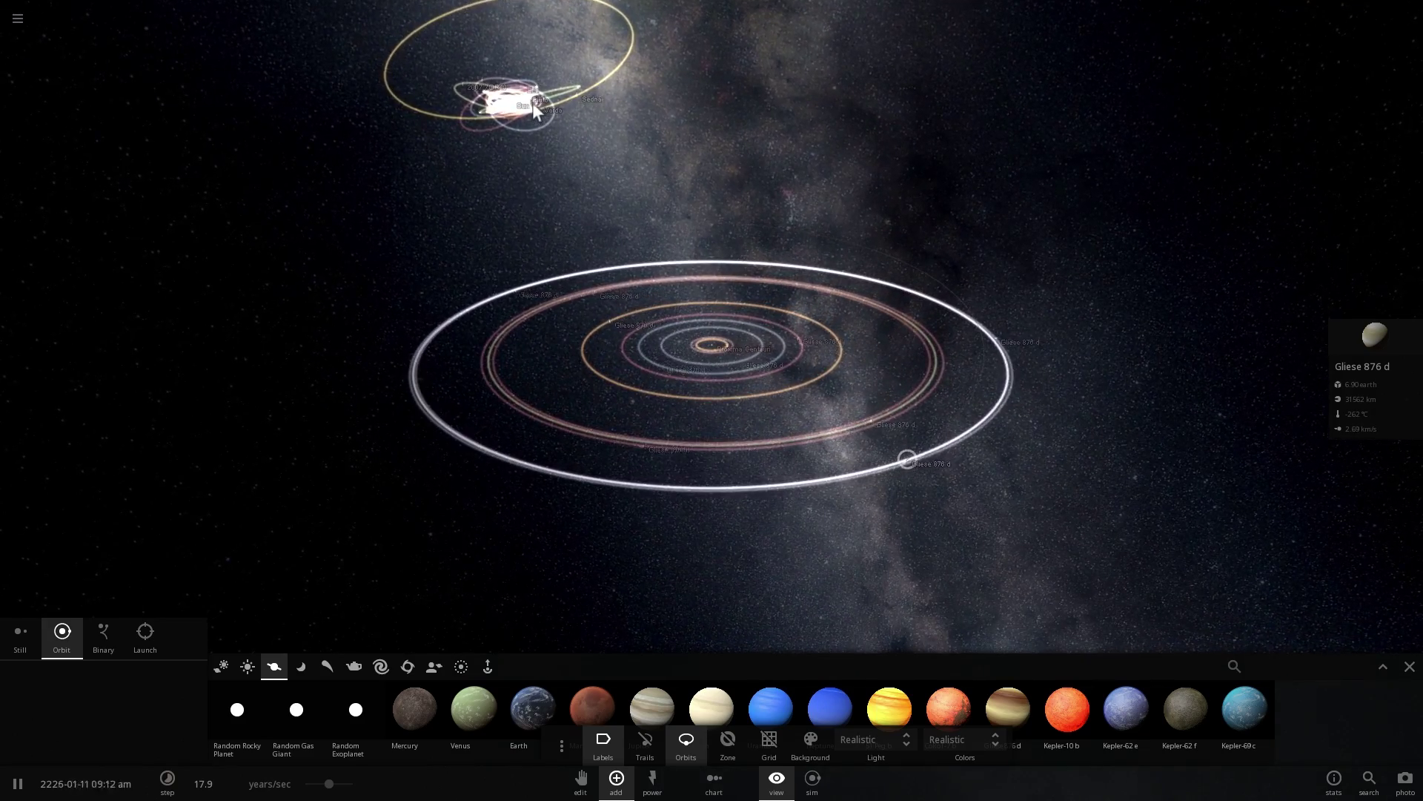
pyautogui.moveTo(441, 310); pyautogui.dragTo(421, 519, button='right')
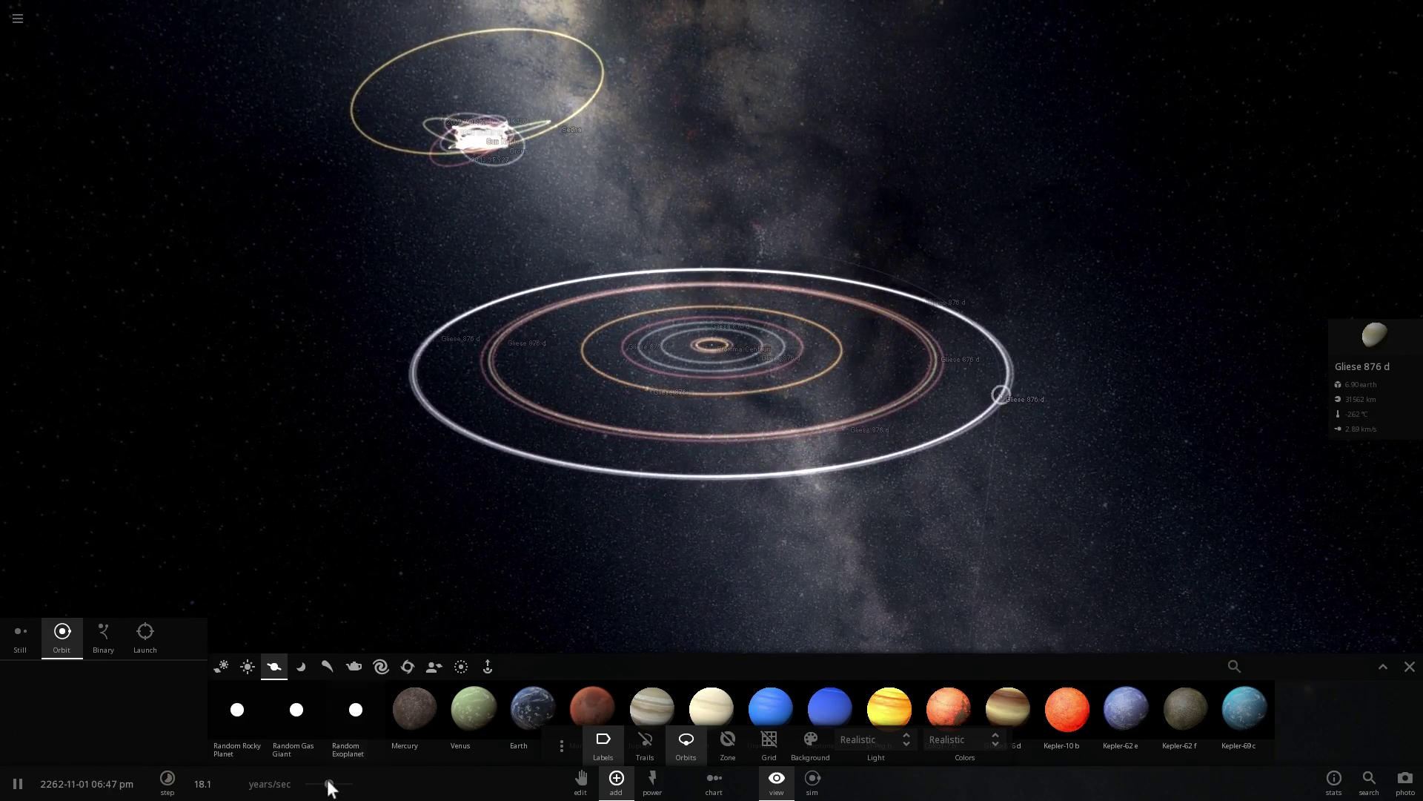
pyautogui.moveTo(329, 783); pyautogui.dragTo(329, 784)
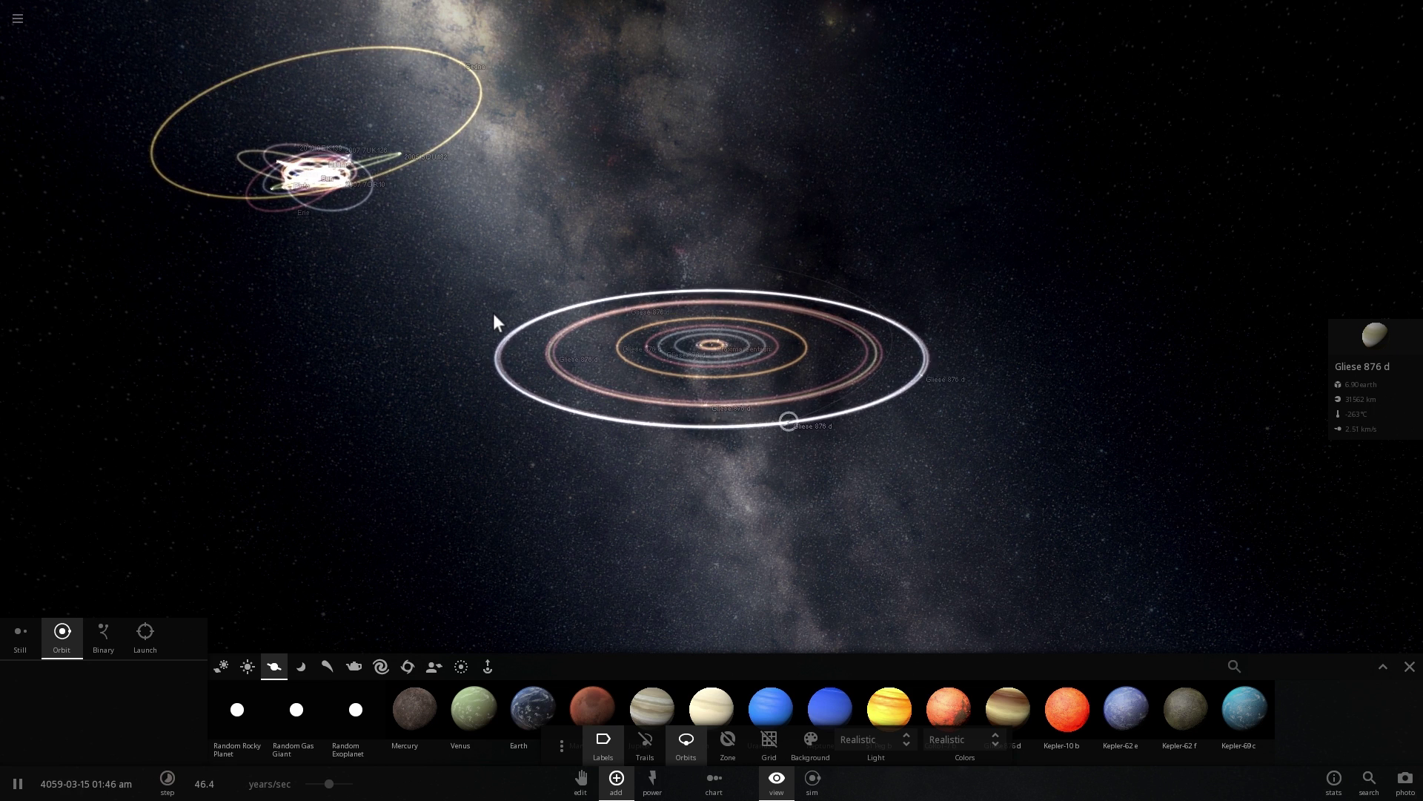
# Focus on Proxima Centauri, open its properties and show its mass in solar masses
pyautogui.doubleClick(710, 344)
pyautogui.scroll(-5, 712, 348)
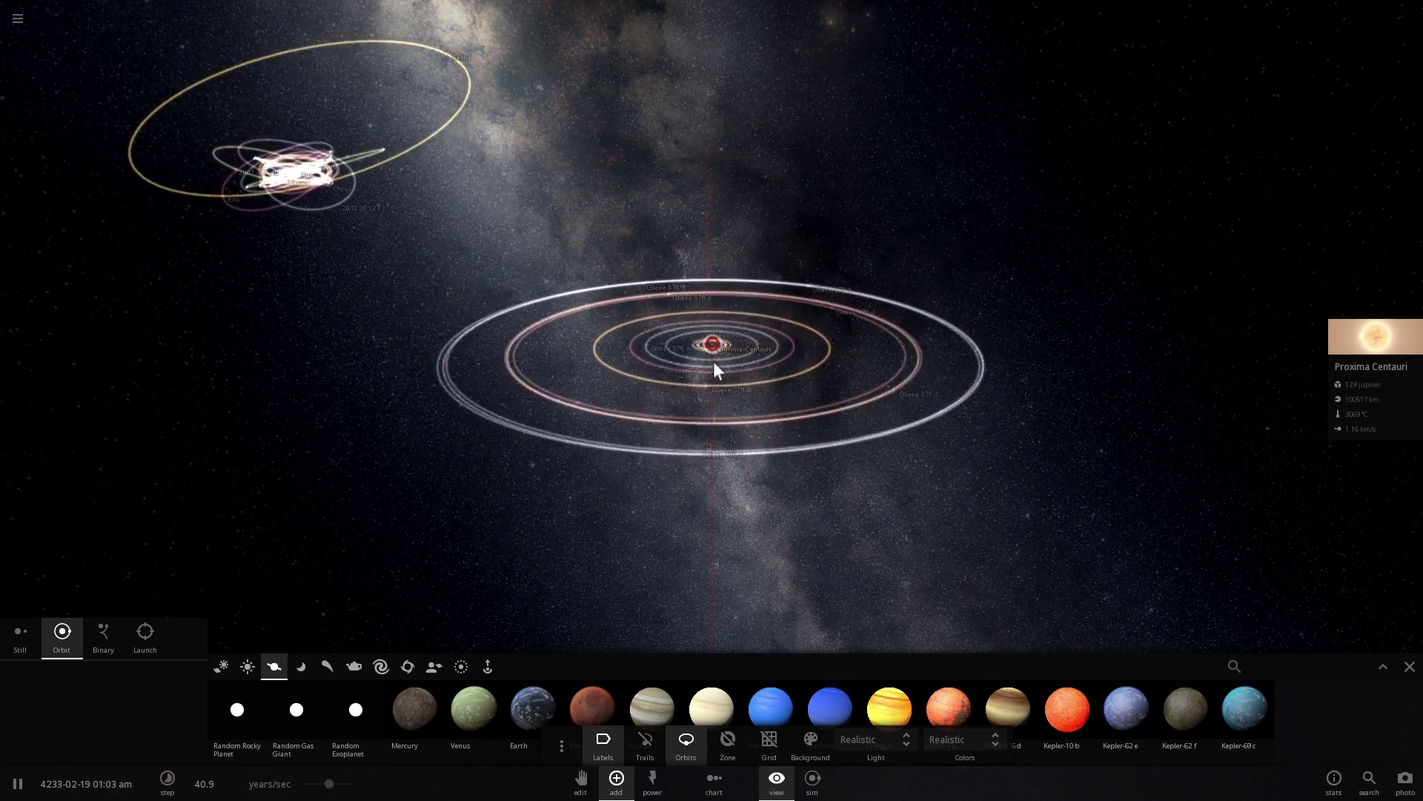
pyautogui.click(1344, 368)
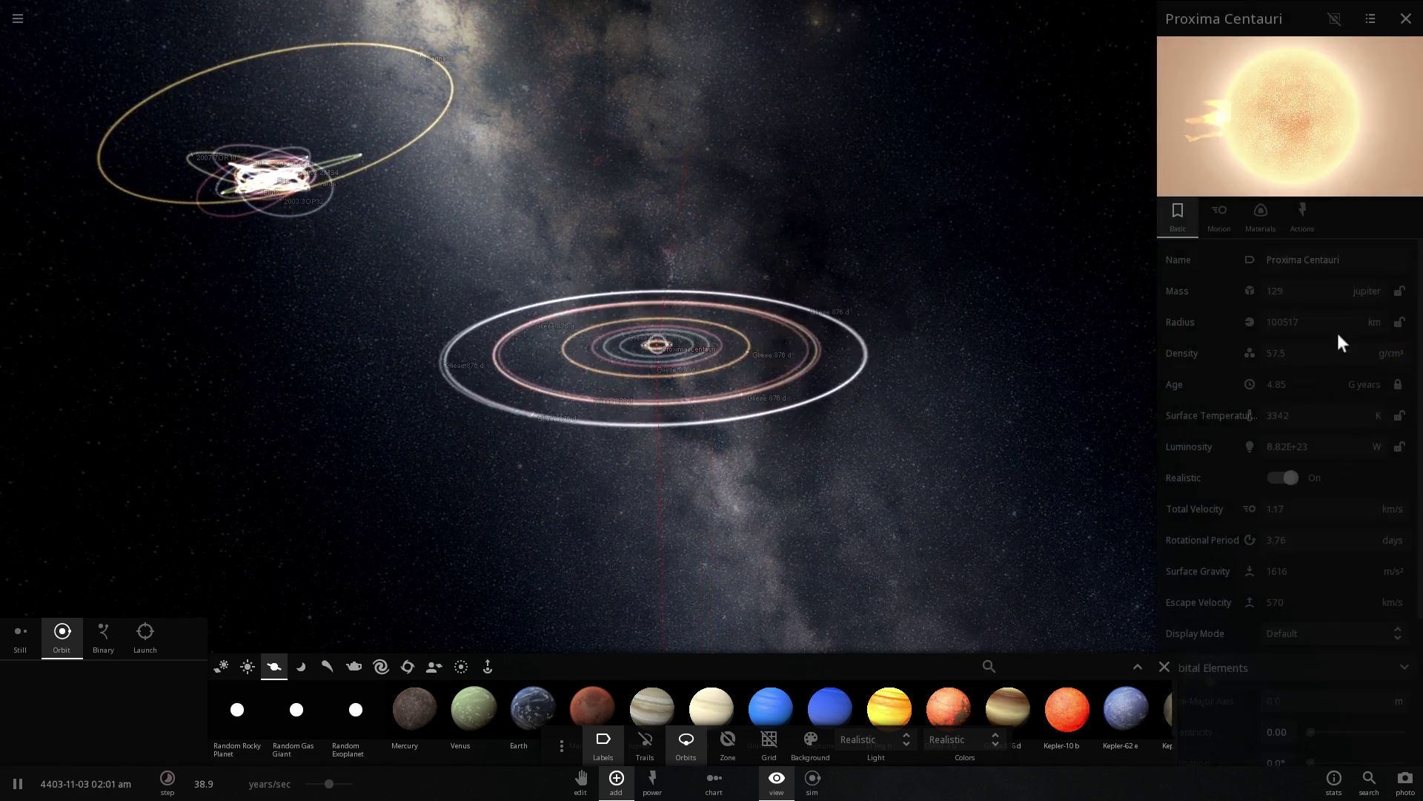
pyautogui.click(1357, 292)
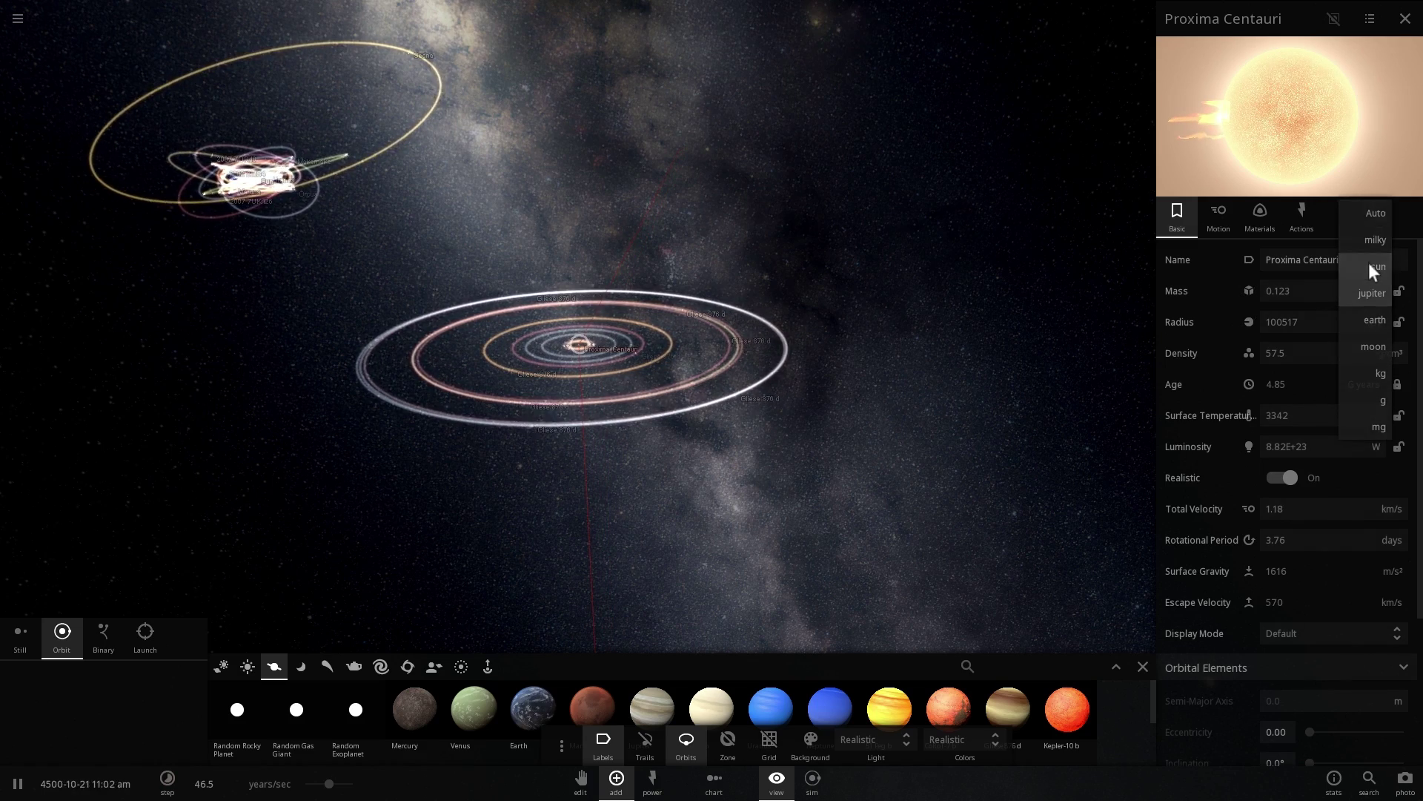
pyautogui.click(1370, 265)
pyautogui.scroll(-5, 910, 459)
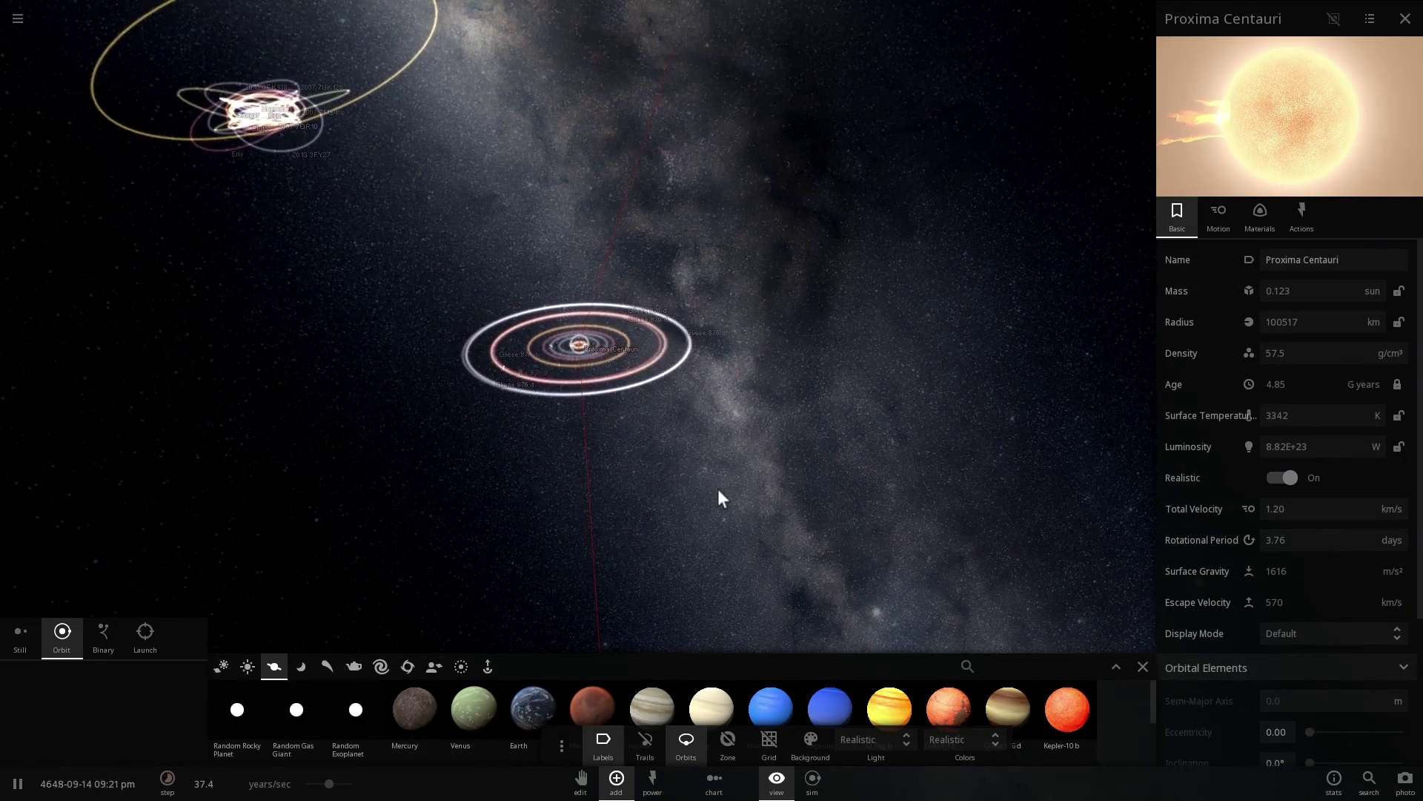
pyautogui.scroll(2, 717, 488)
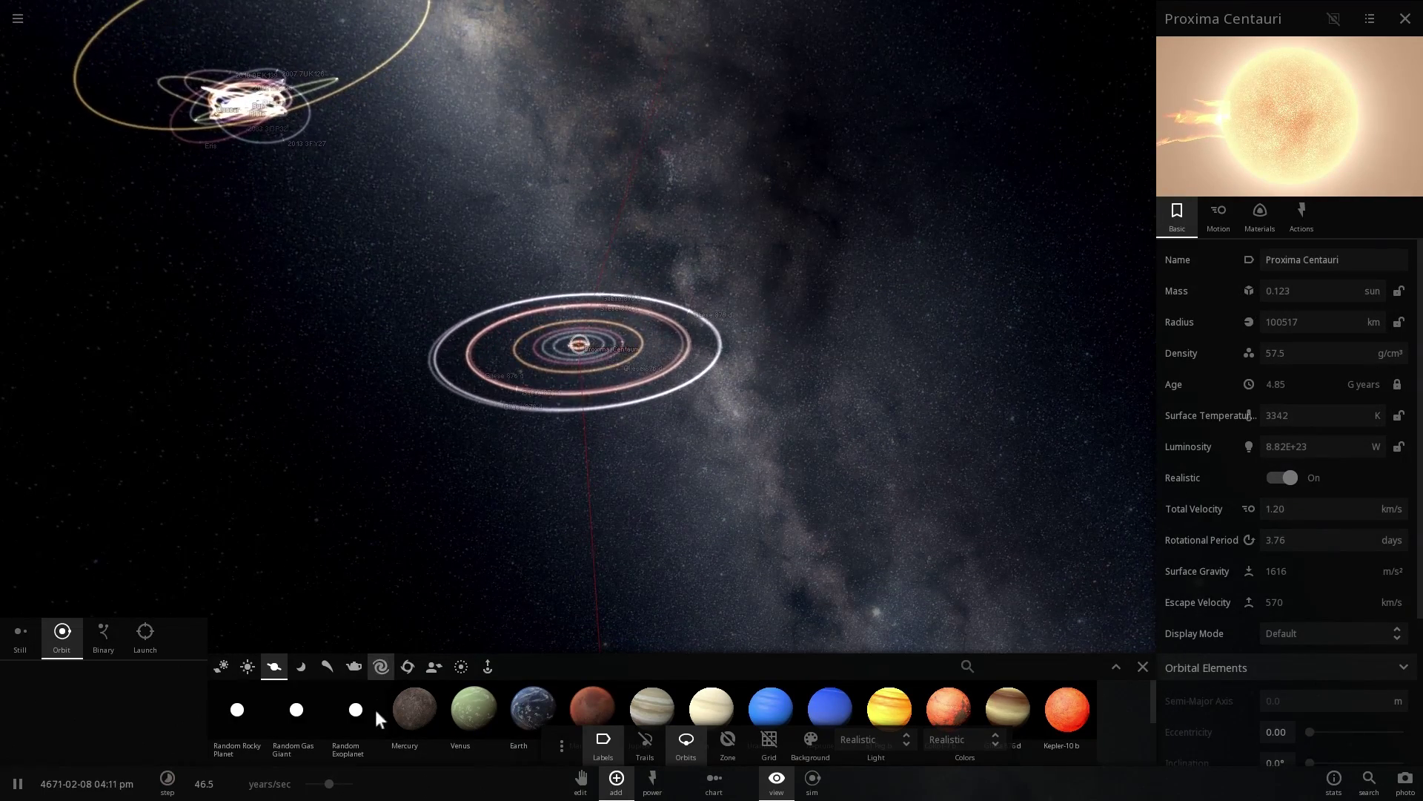